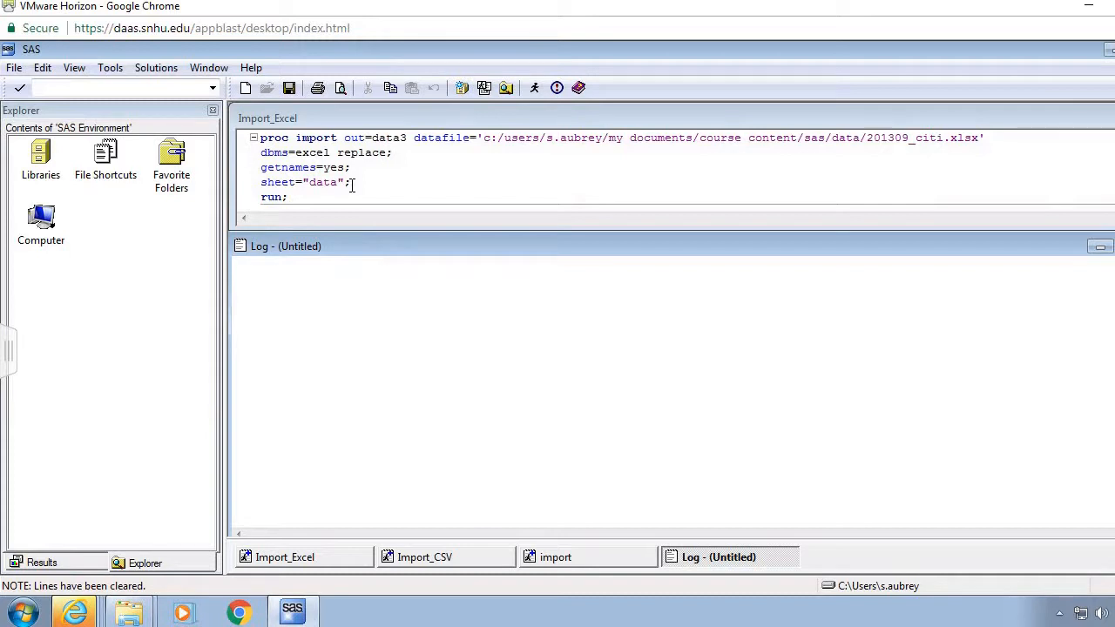
- Run only the PROC IMPORT block that reads the data sheet of 201309_citi.xlsx into data3
click(261, 138)
drag(266, 139, 356, 200)
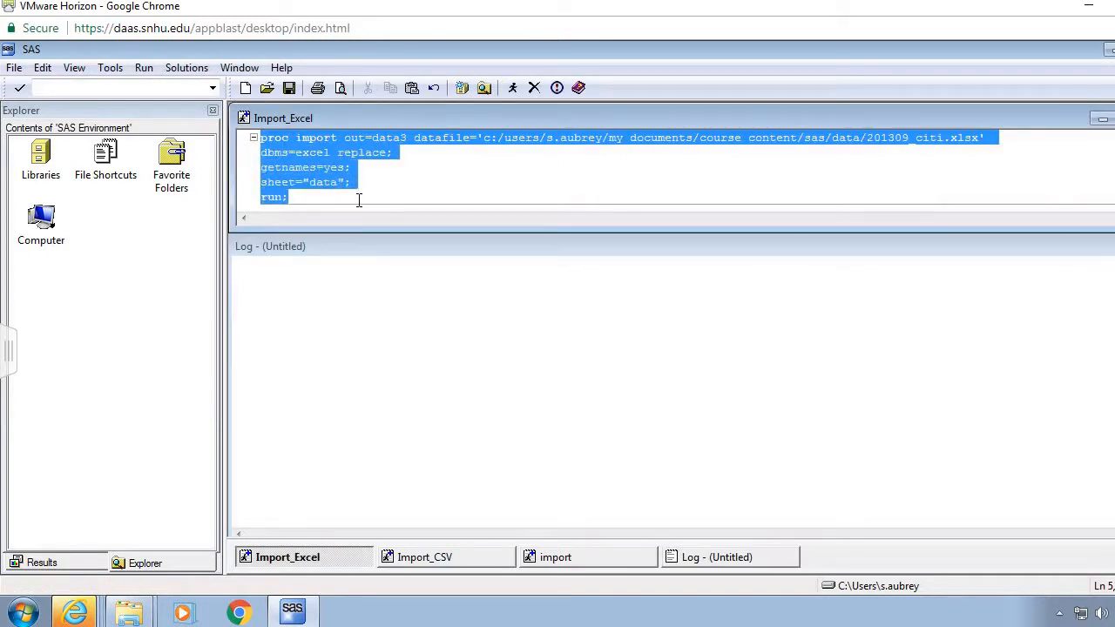
click(514, 89)
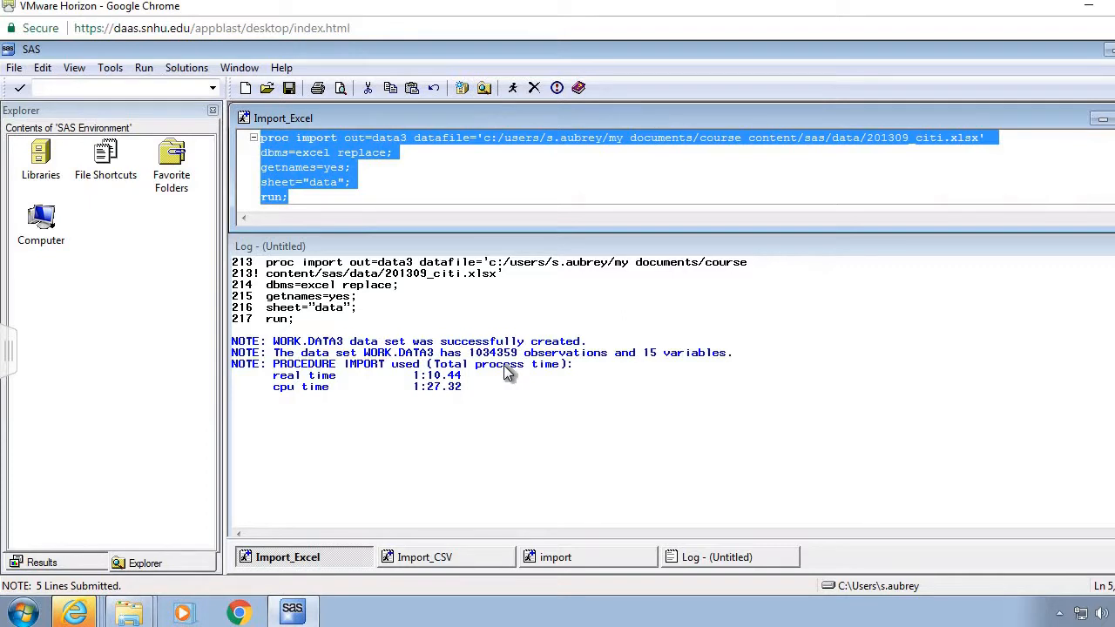
- Open the Data3 table from the Work library, look across its columns and close it
double_click(41, 161)
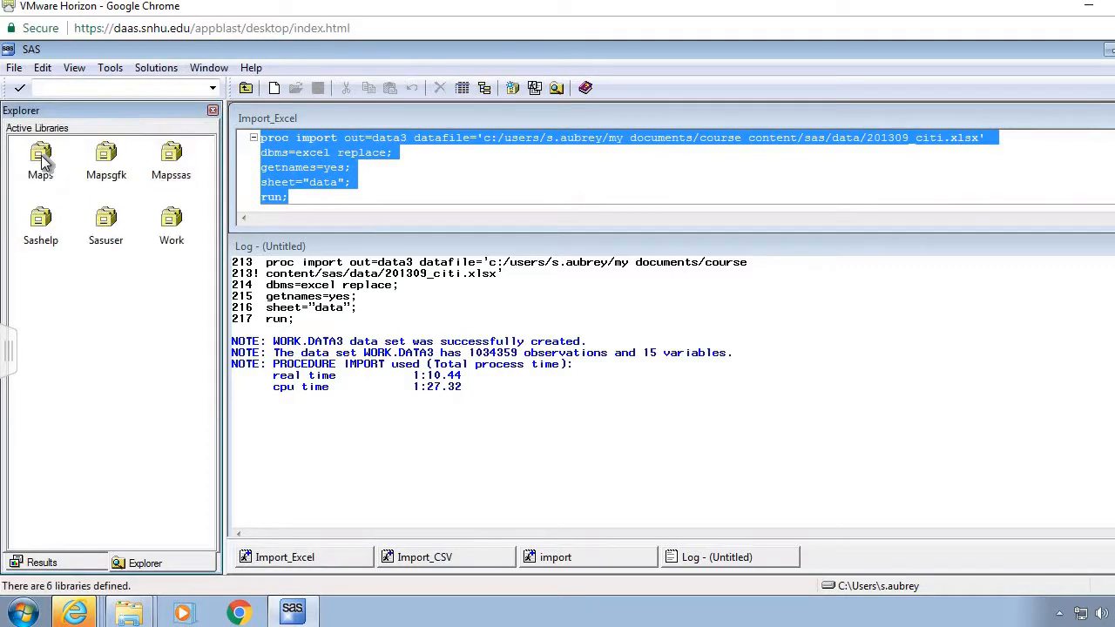
click(244, 88)
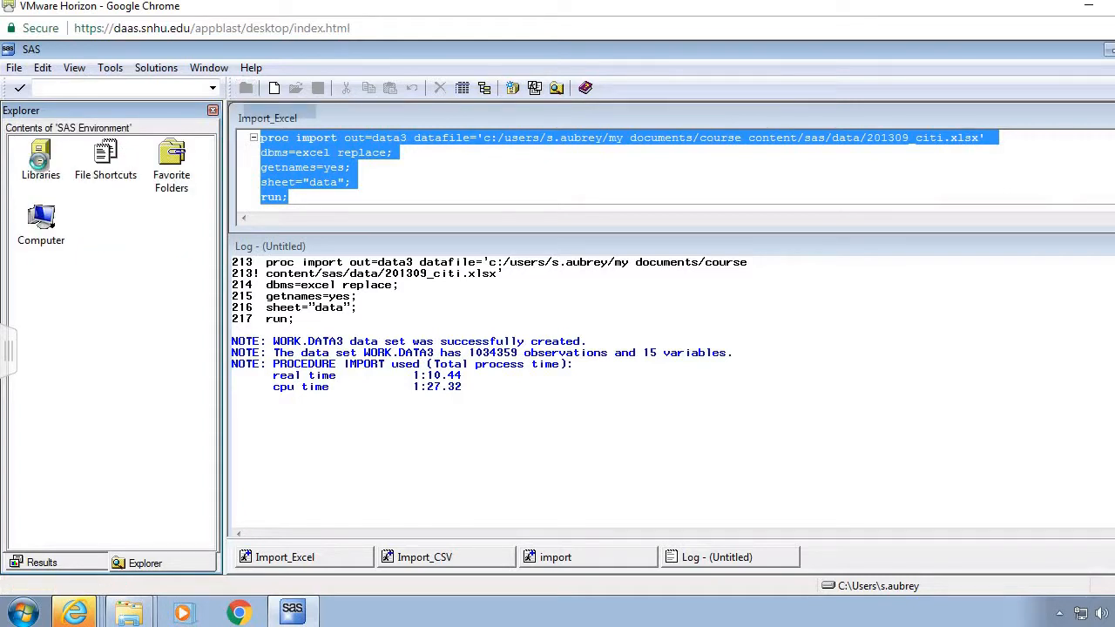
double_click(39, 160)
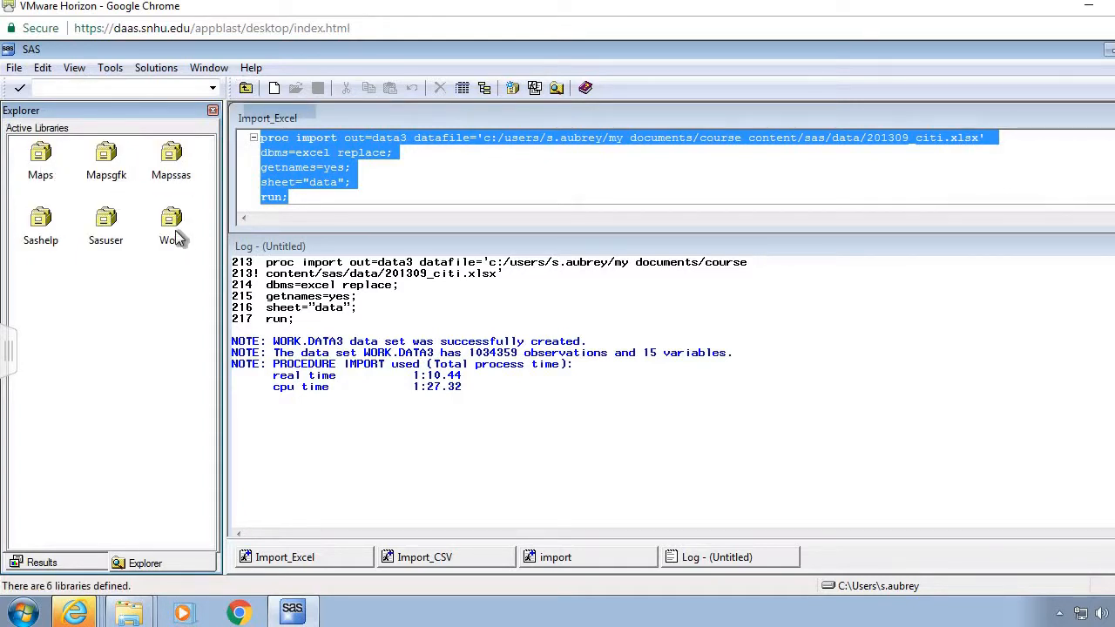
double_click(172, 228)
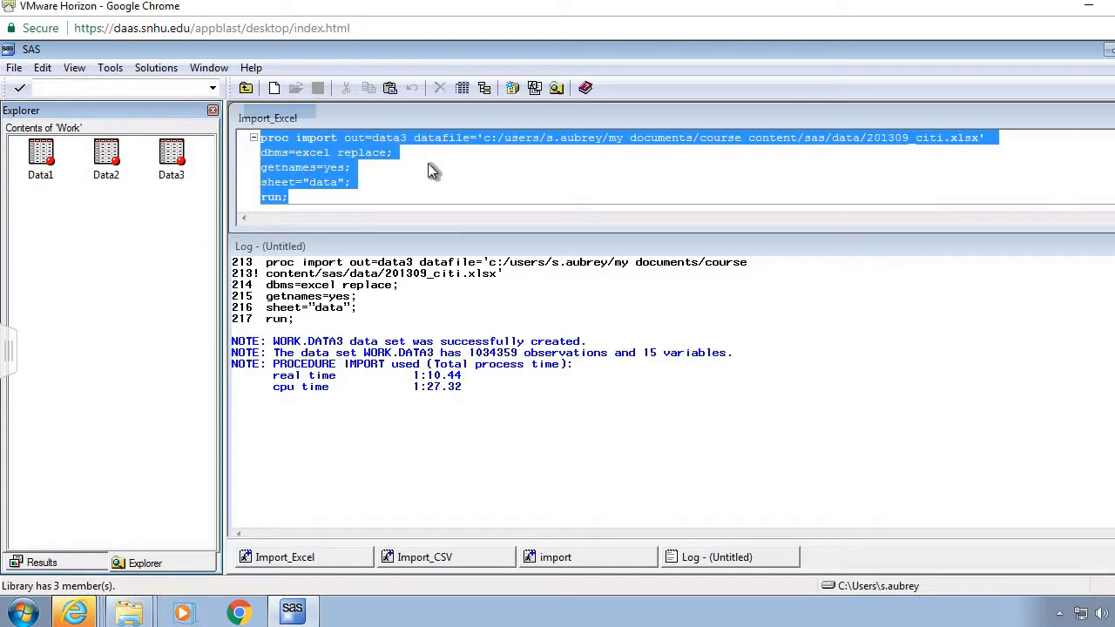
double_click(172, 161)
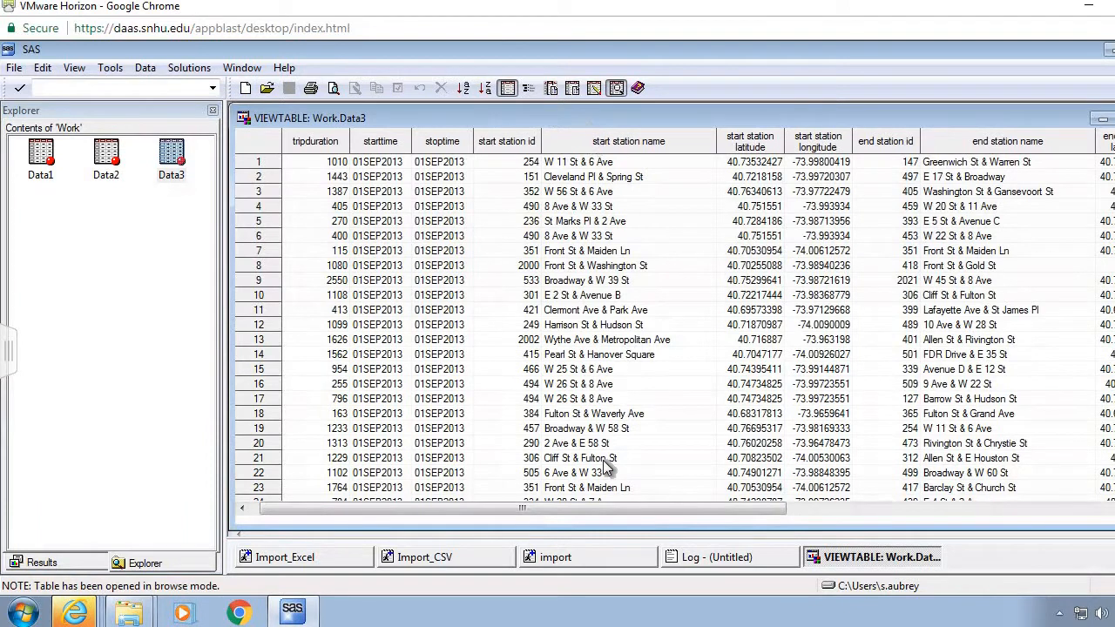
right_click(673, 499)
drag(673, 509, 840, 499)
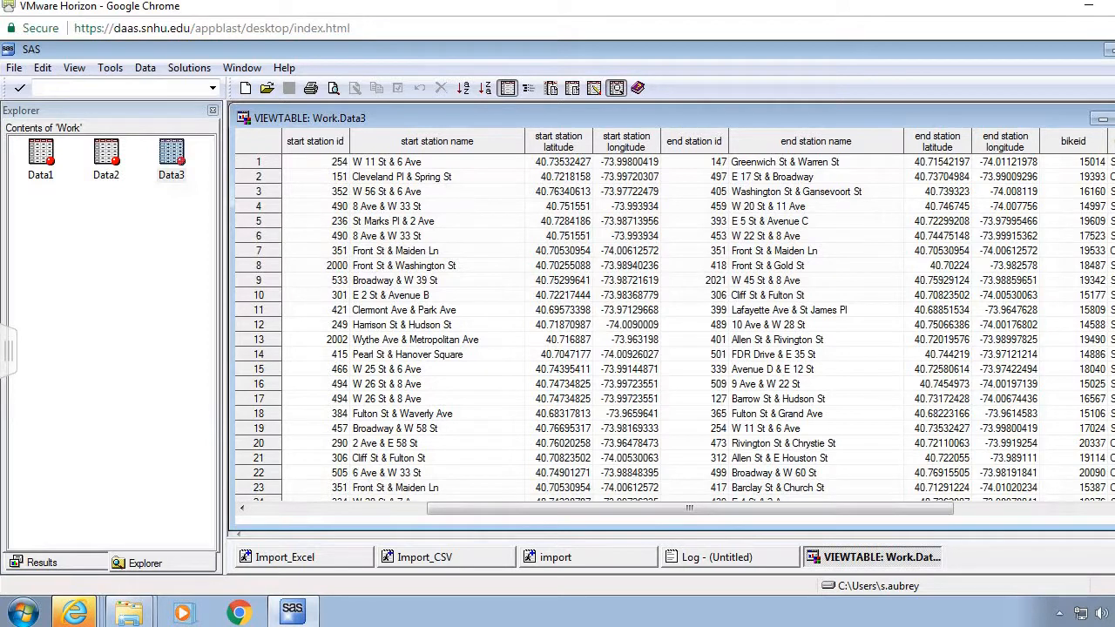
click(1113, 117)
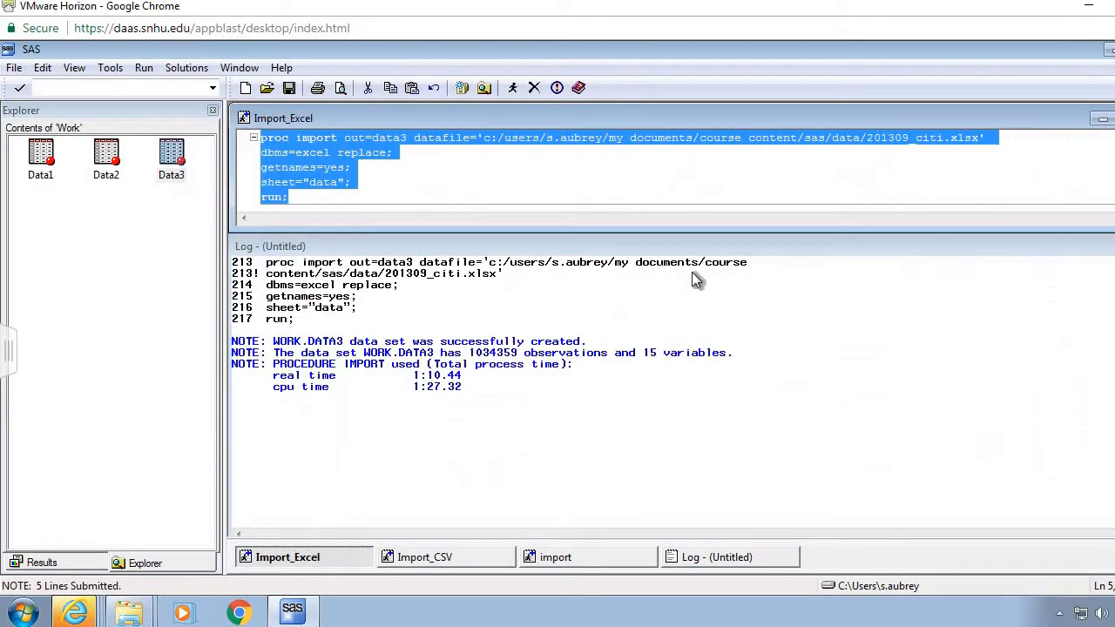
- Run only the all_data DATA step that stacks data1, data2 and data3
click(441, 182)
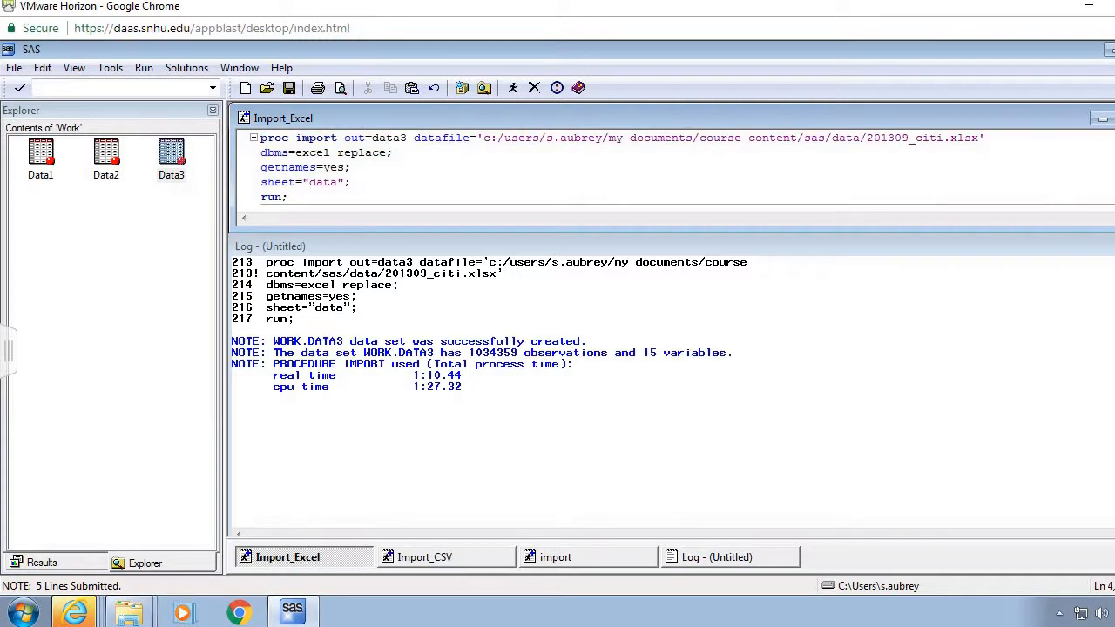
scroll(670, 168, down, 4)
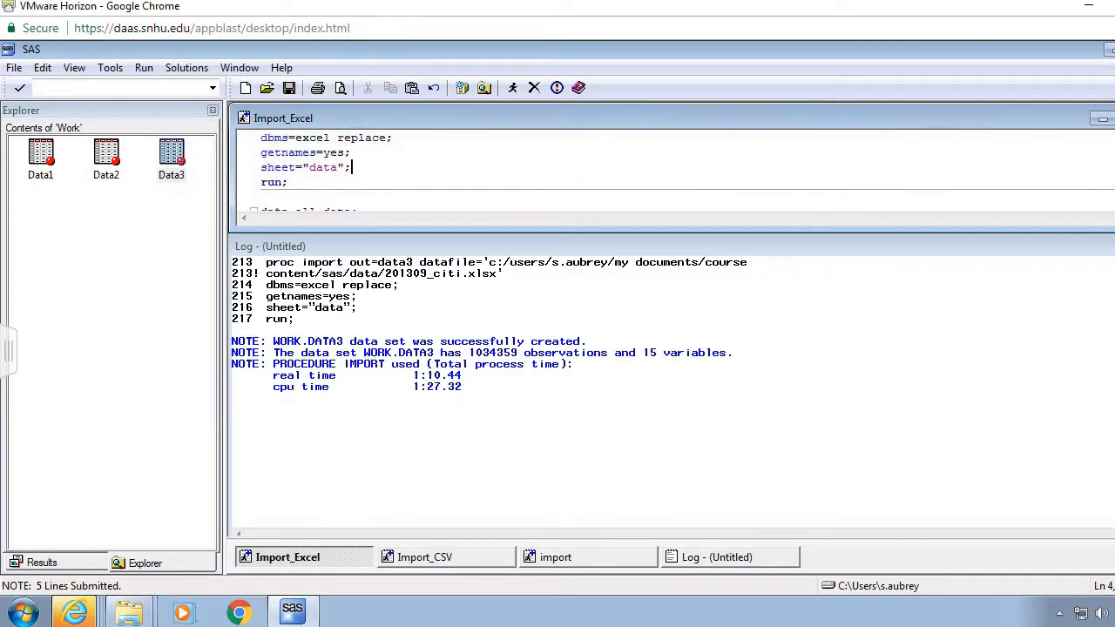
scroll(679, 154, down, 1)
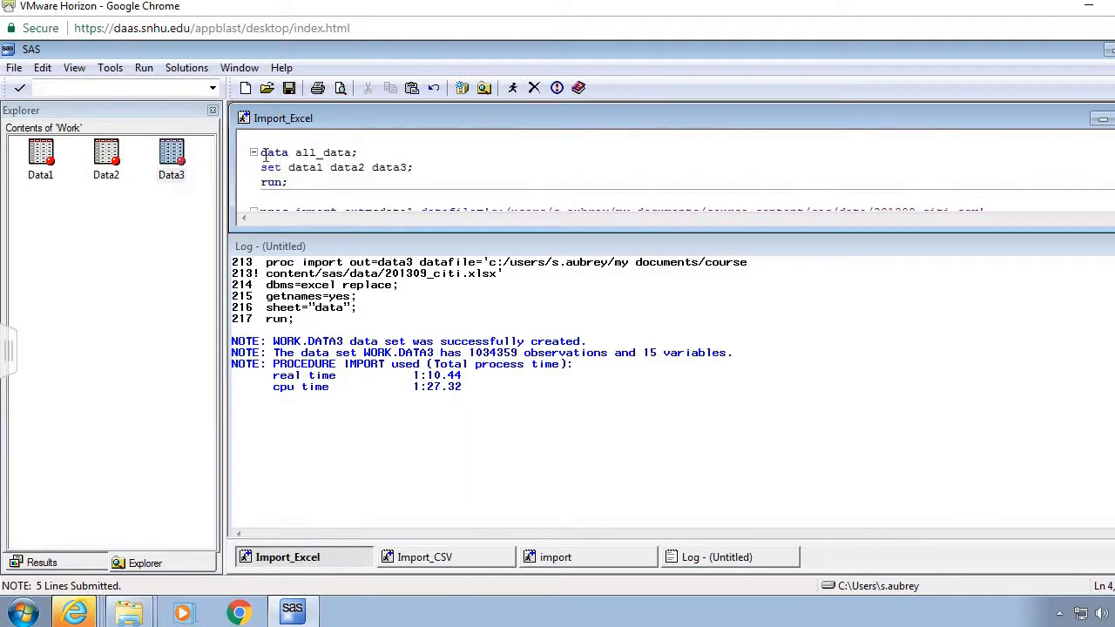
drag(259, 152, 377, 181)
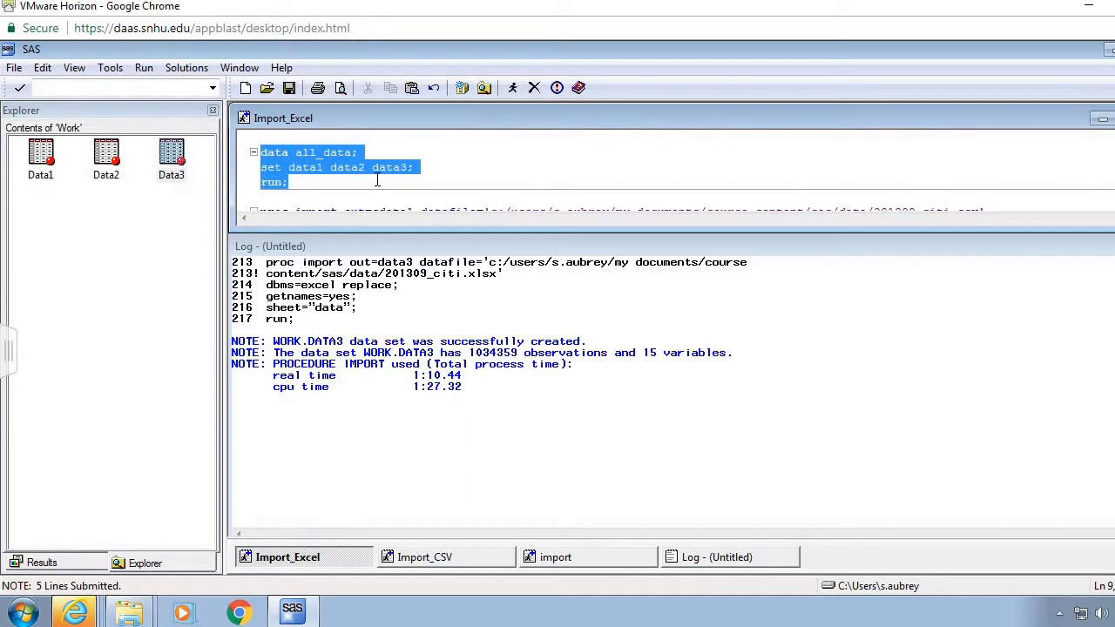
click(514, 90)
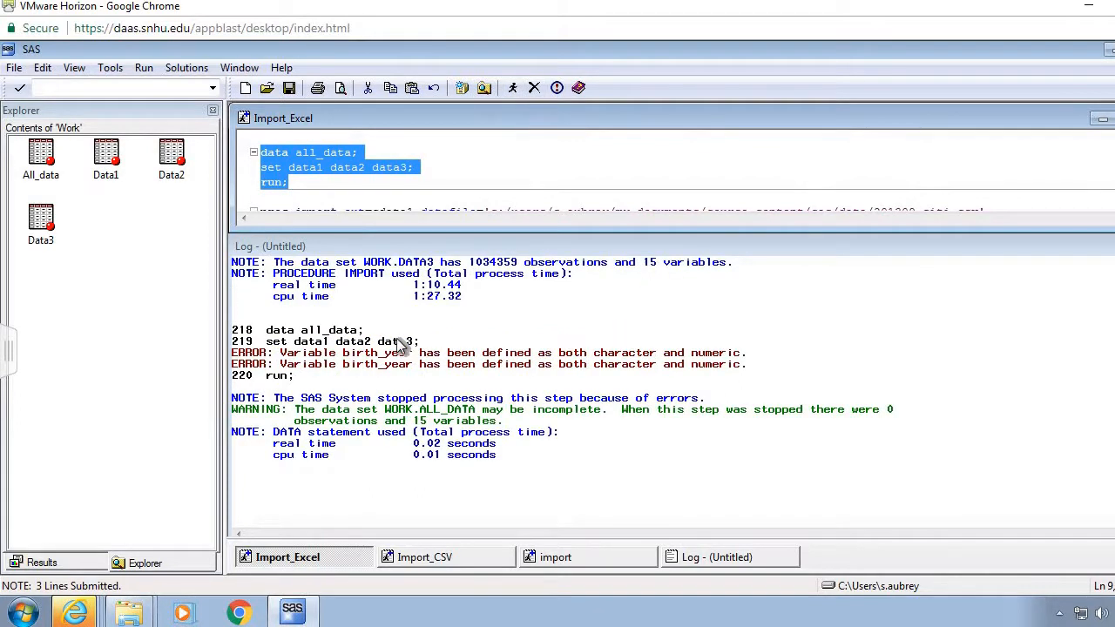
- Open the All_data table, inspect its rows and columns, close it and review the log of the all_data step
double_click(49, 170)
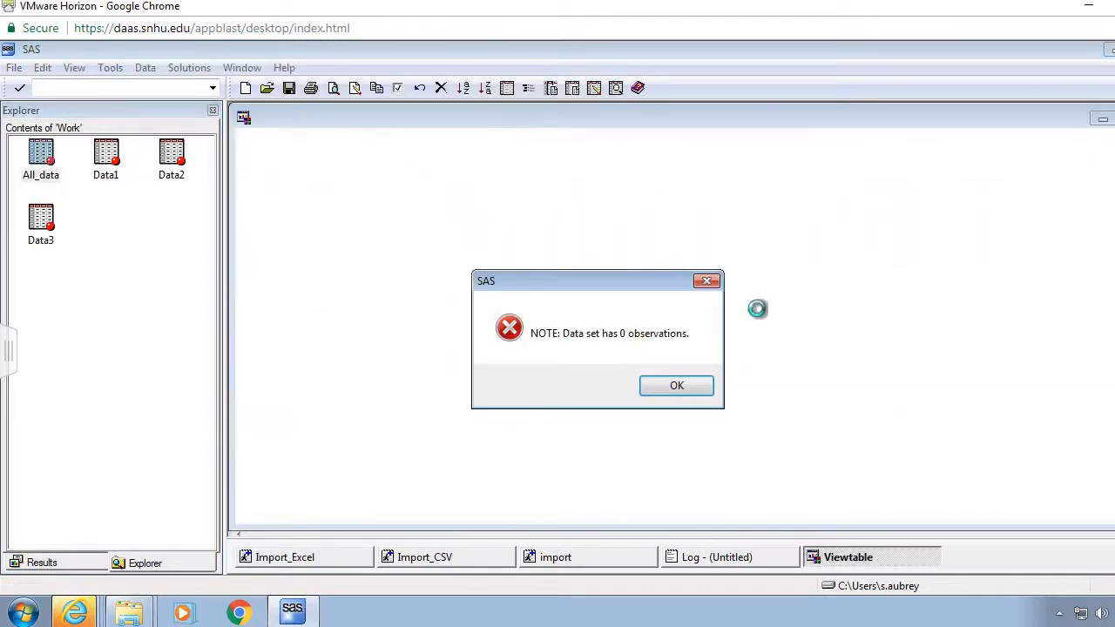
click(679, 386)
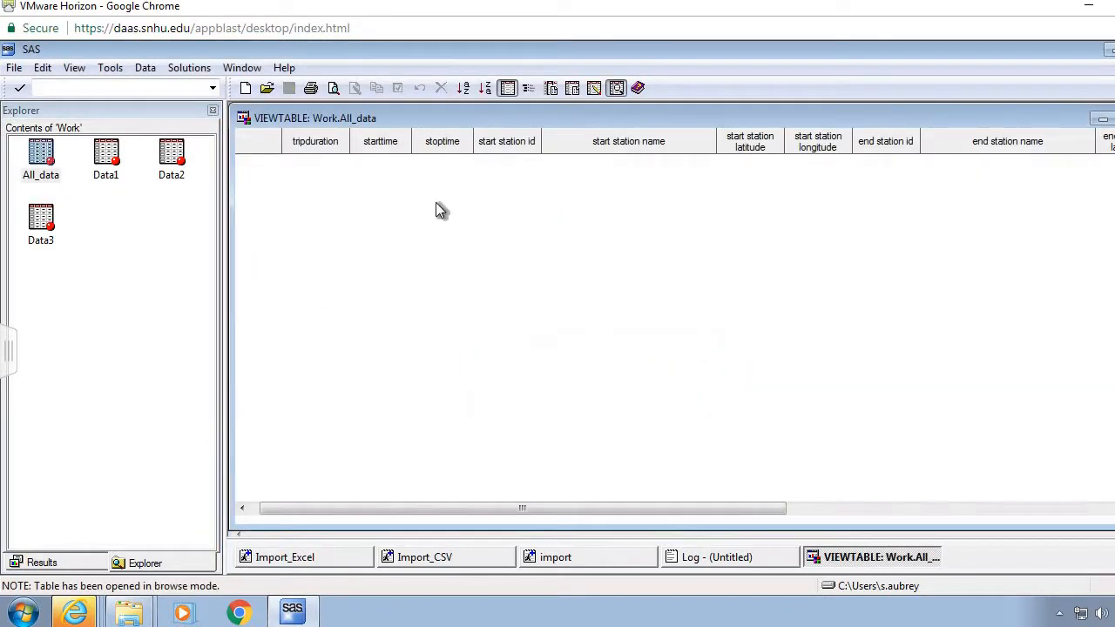
drag(513, 511, 763, 467)
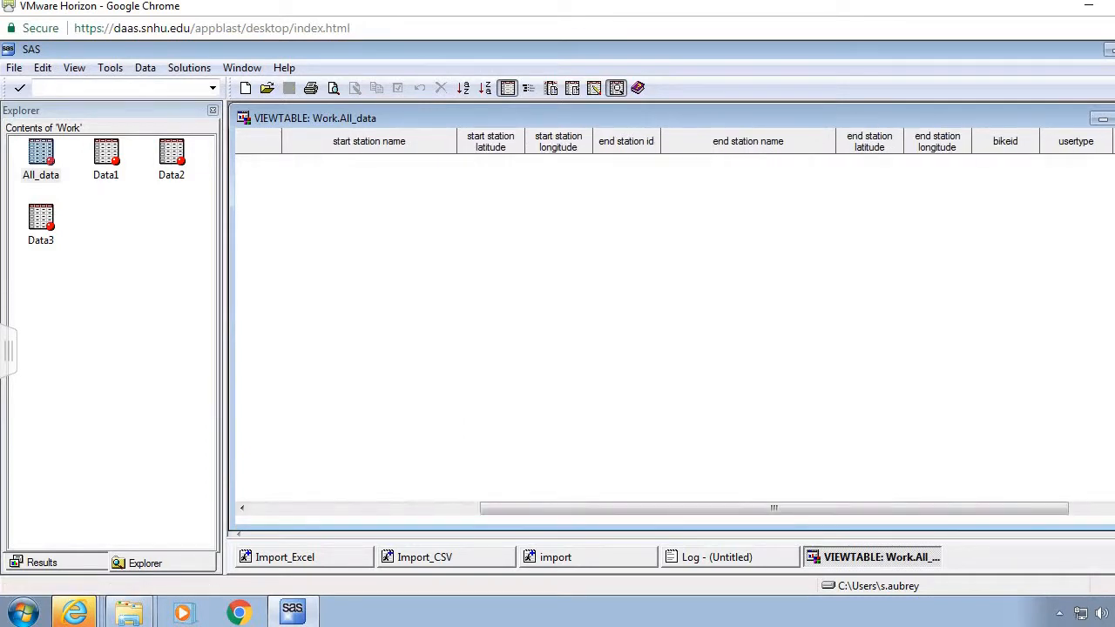
click(1113, 118)
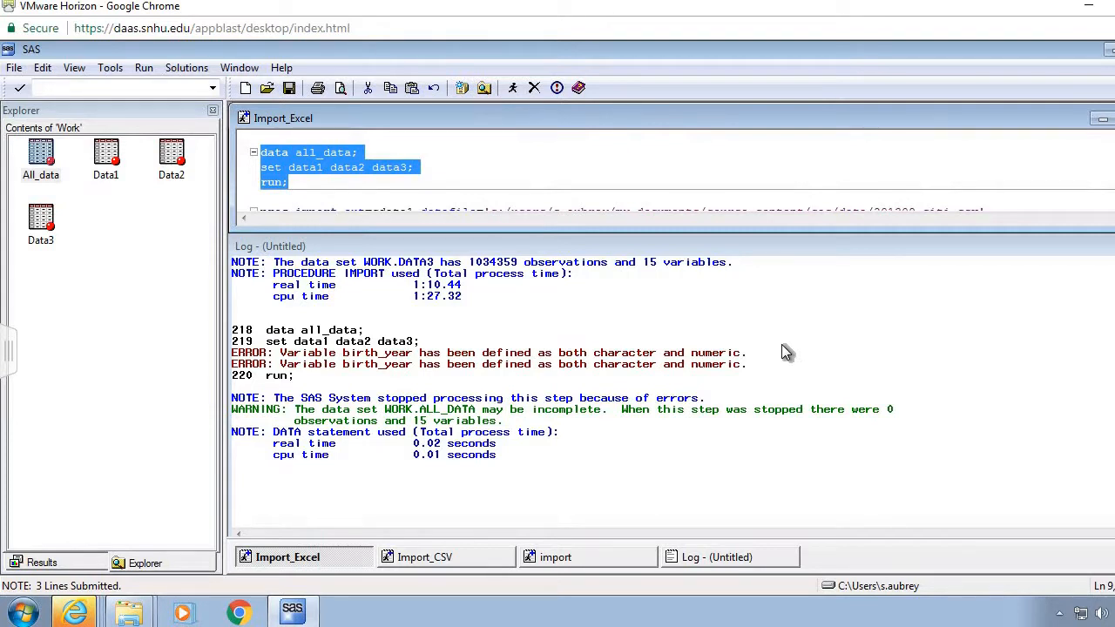
click(893, 178)
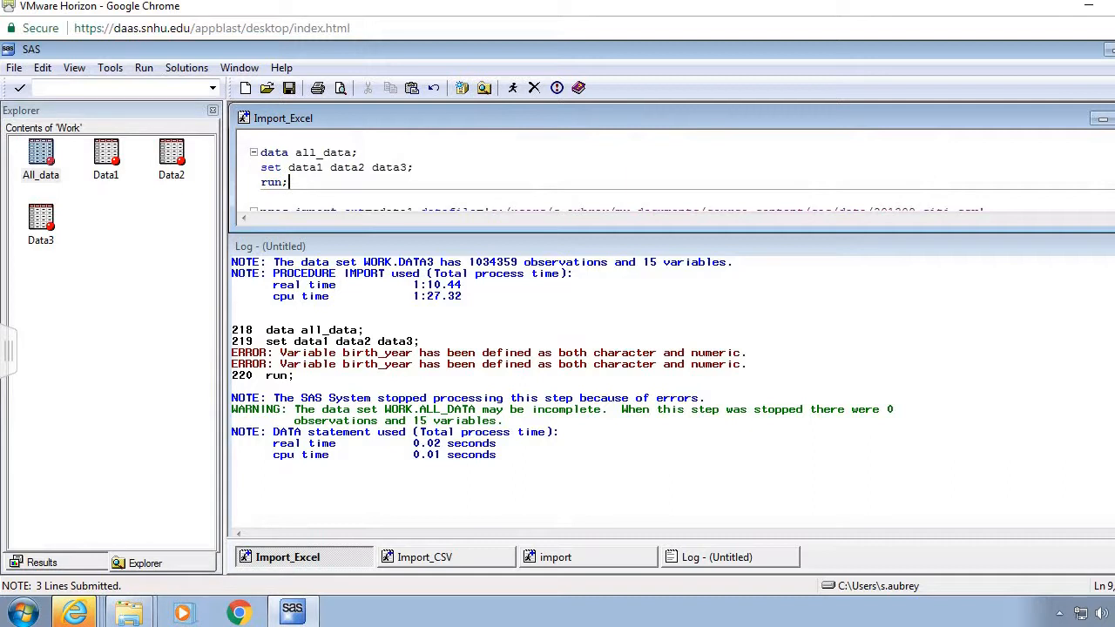
click(670, 392)
scroll(670, 392, up, 3)
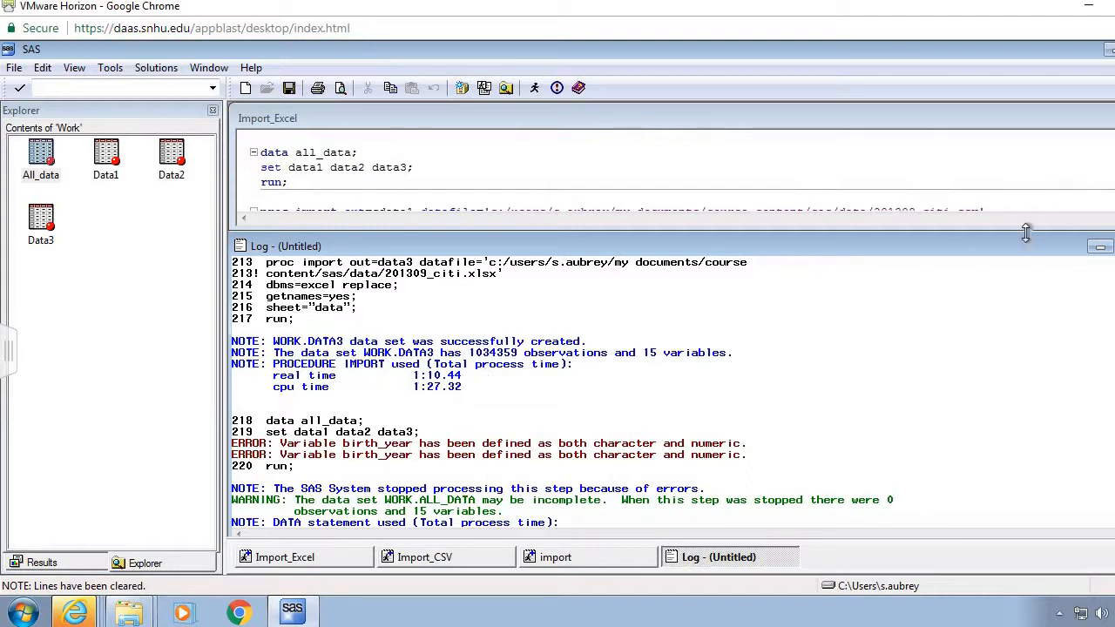
- Clear the log and run only the PROC IMPORT block that reads 201309_citi.csv into cdata1
click(1106, 181)
scroll(1106, 181, down, 1)
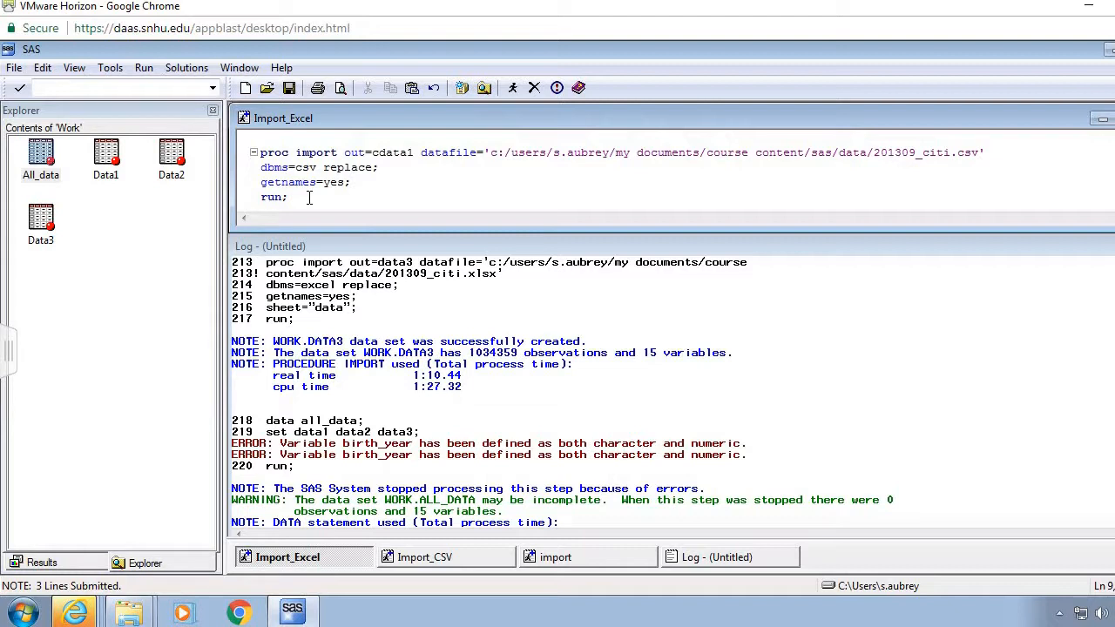
click(421, 243)
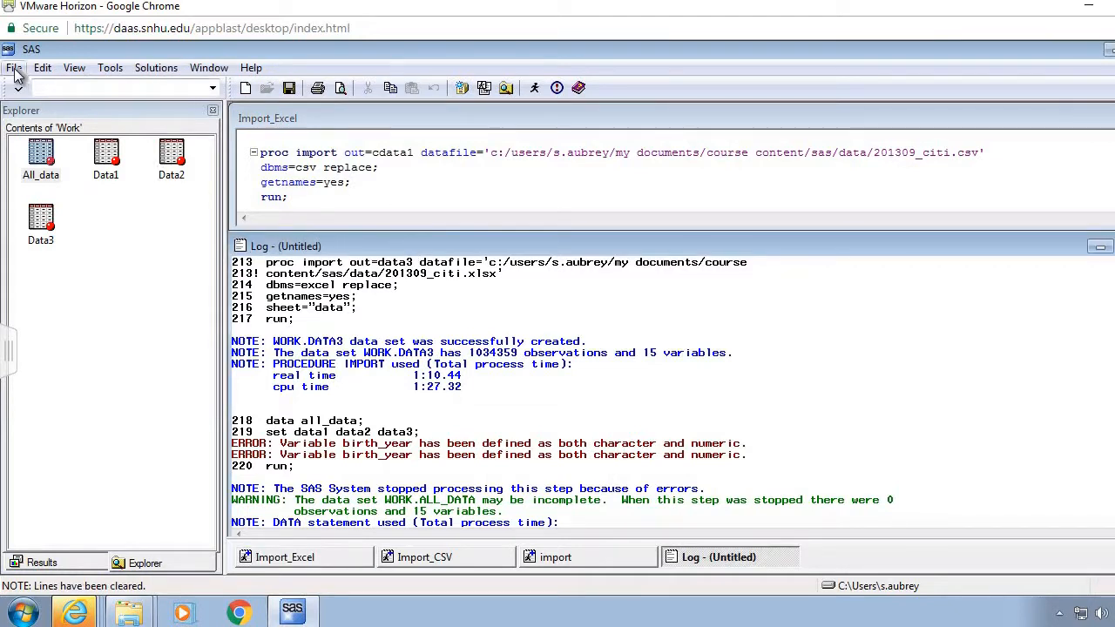
click(14, 69)
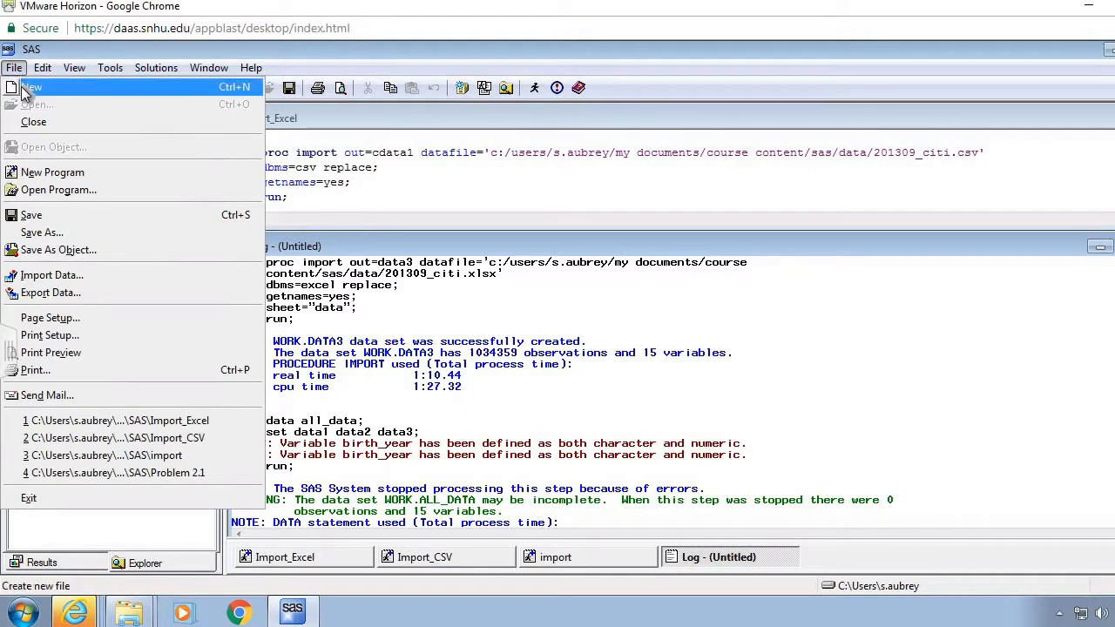
click(31, 87)
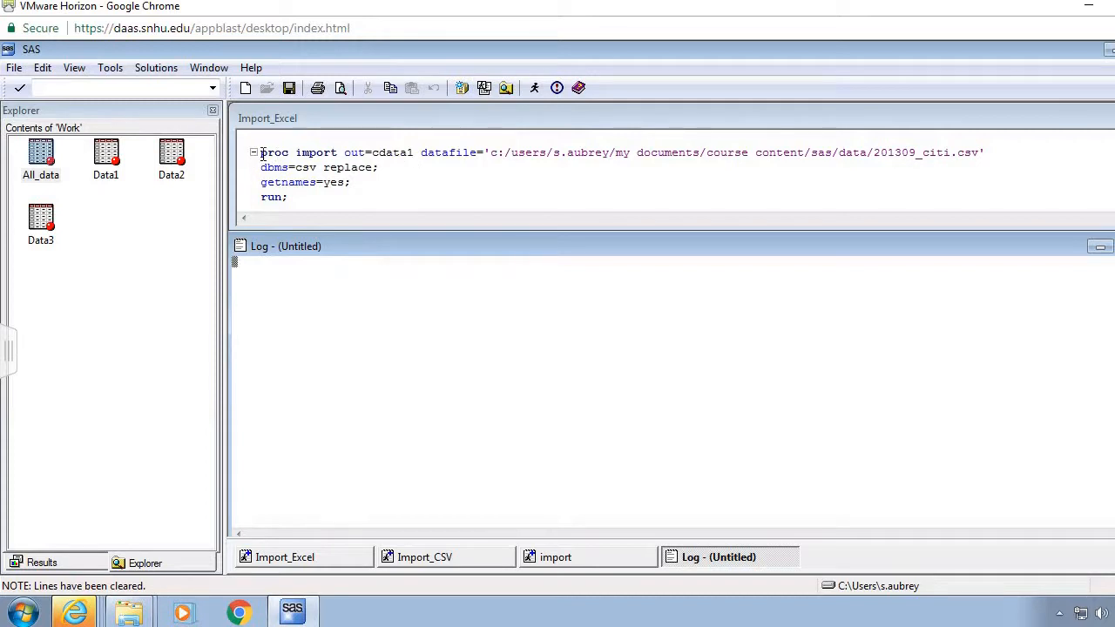
drag(260, 154, 364, 195)
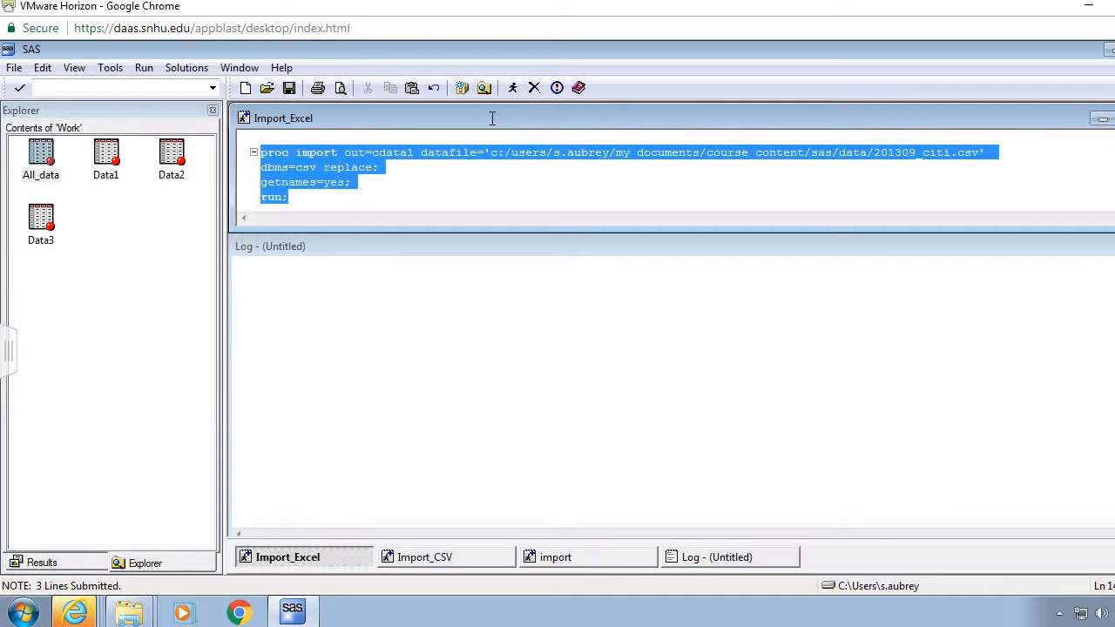
click(513, 88)
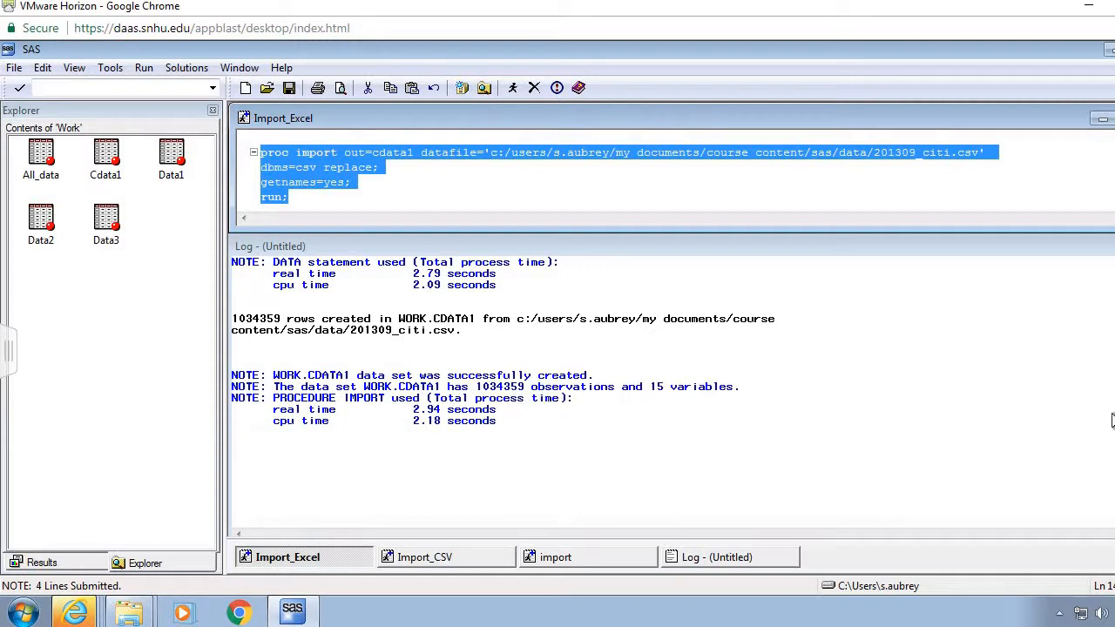
- Copy the SAS-generated data step code for WORK.CDATA1 from the log, from its data statement through the end of the code
scroll(670, 391, up, 13)
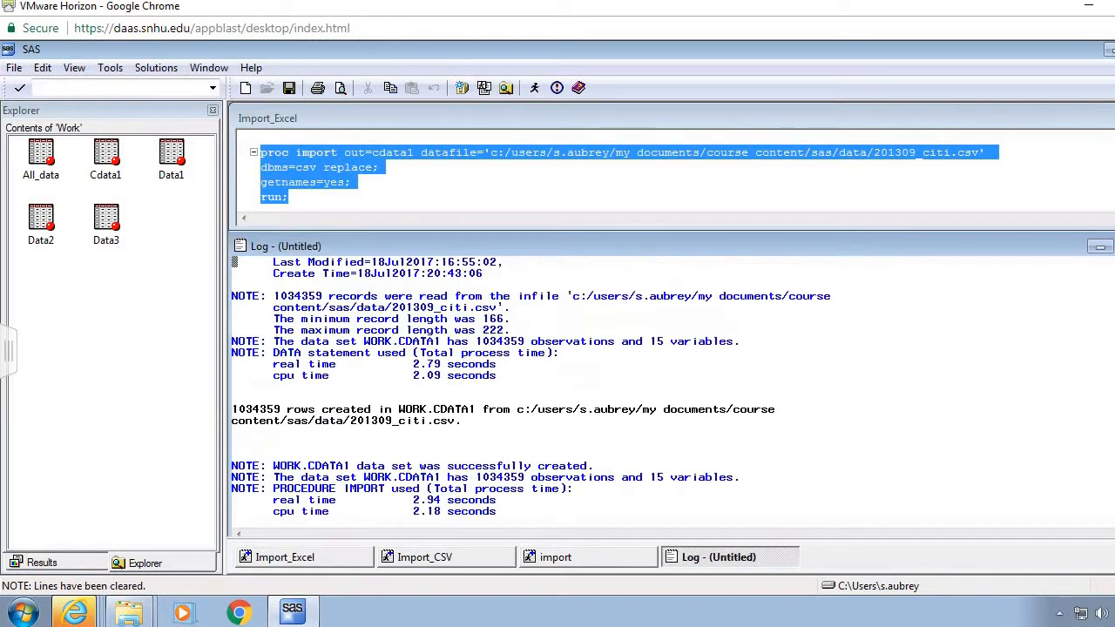
scroll(670, 392, up, 12)
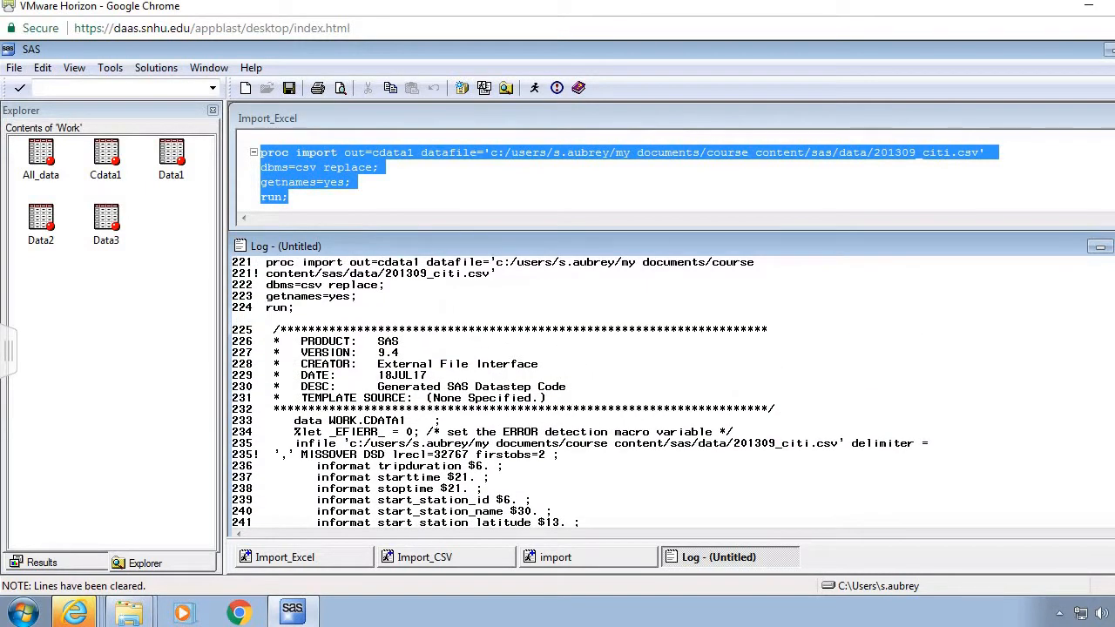
scroll(646, 316, down, 4)
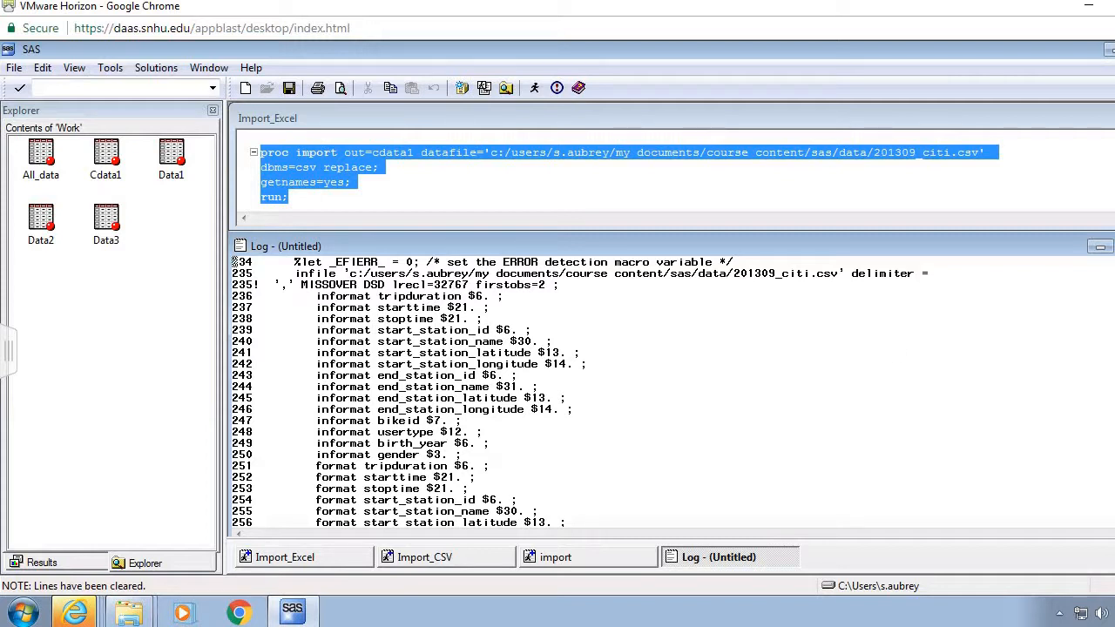
scroll(479, 374, up, 1)
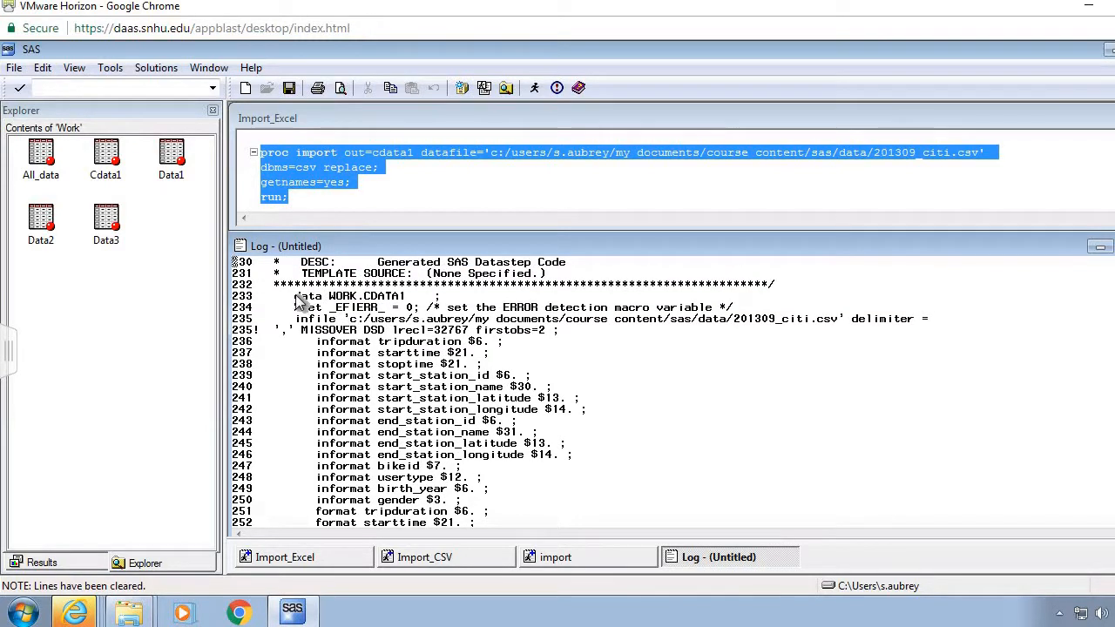
drag(299, 300, 513, 275)
right_click(513, 276)
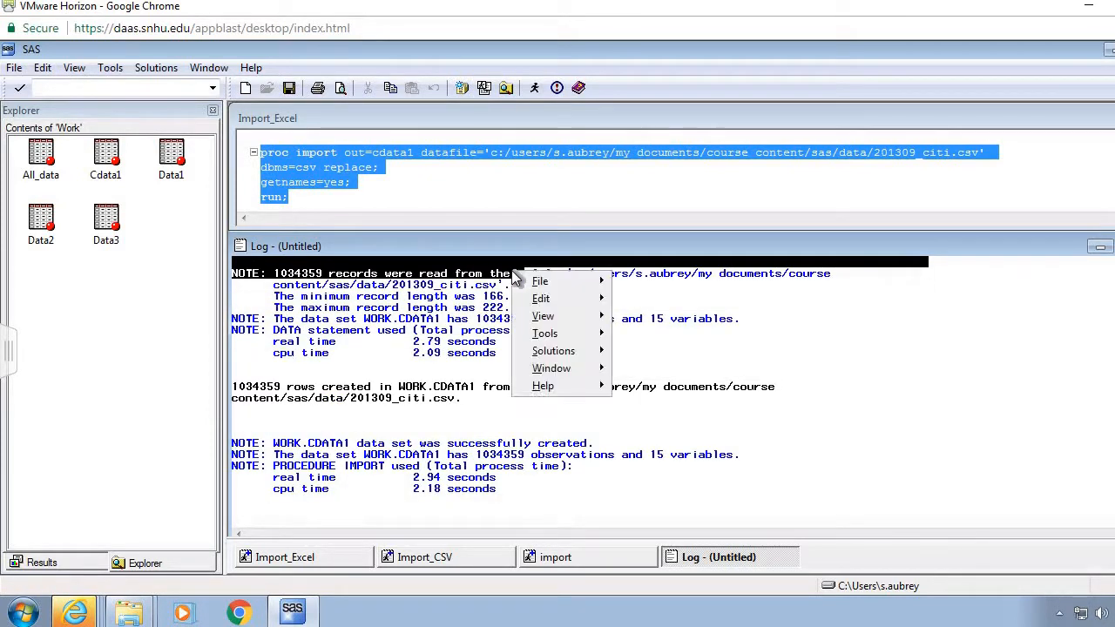
mouse_move(542, 299)
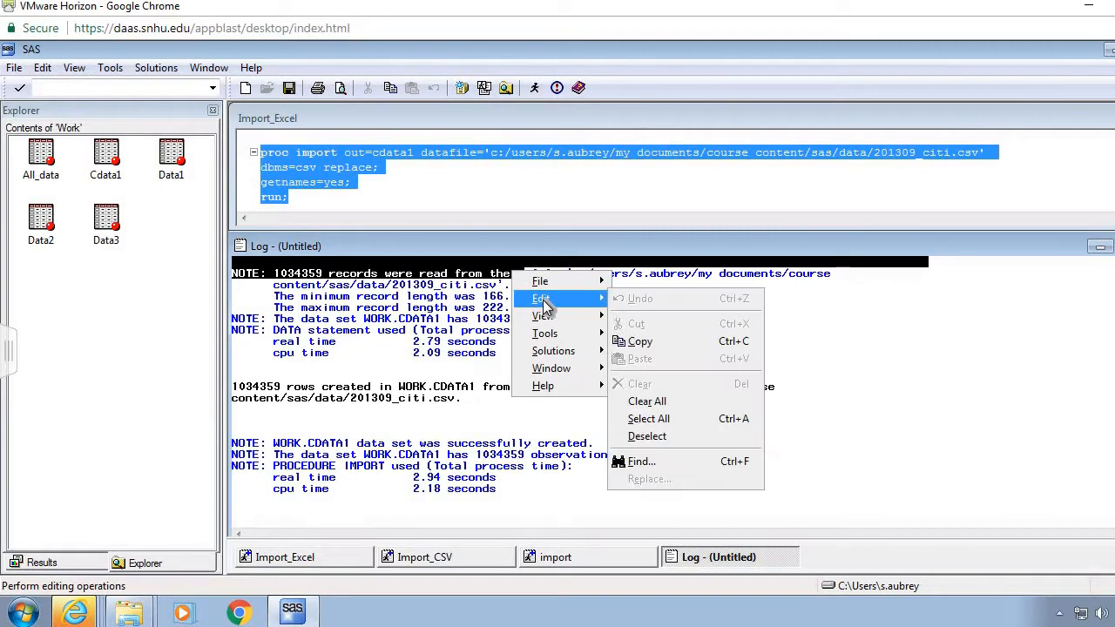
click(659, 342)
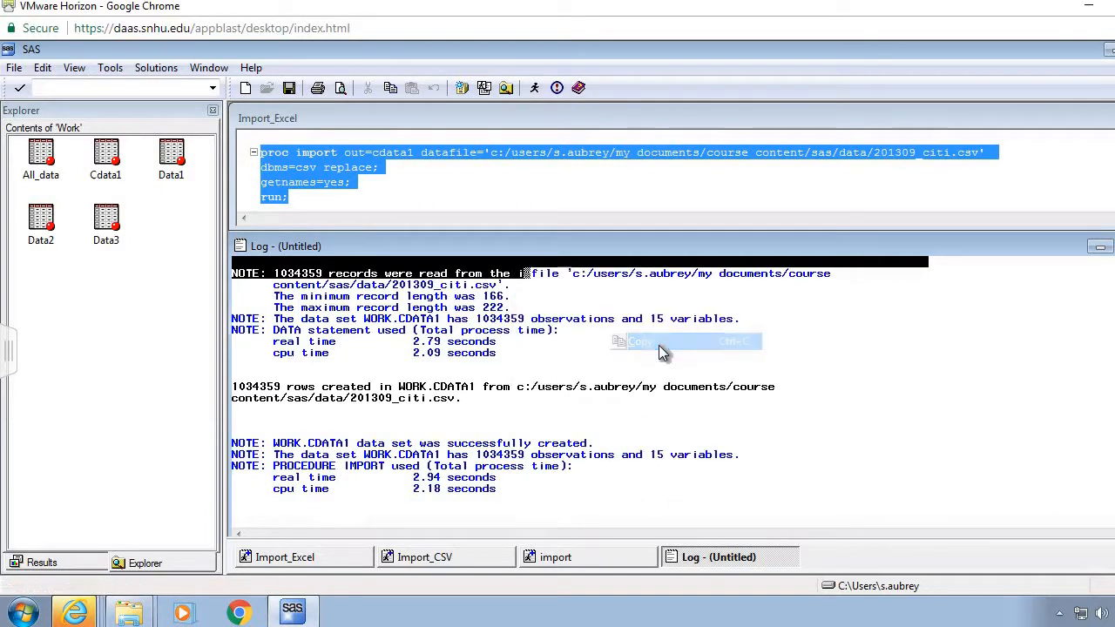
- Paste the copied CDATA1 data step into a new program and delete the trailing NOTE lines below its run statement
click(14, 69)
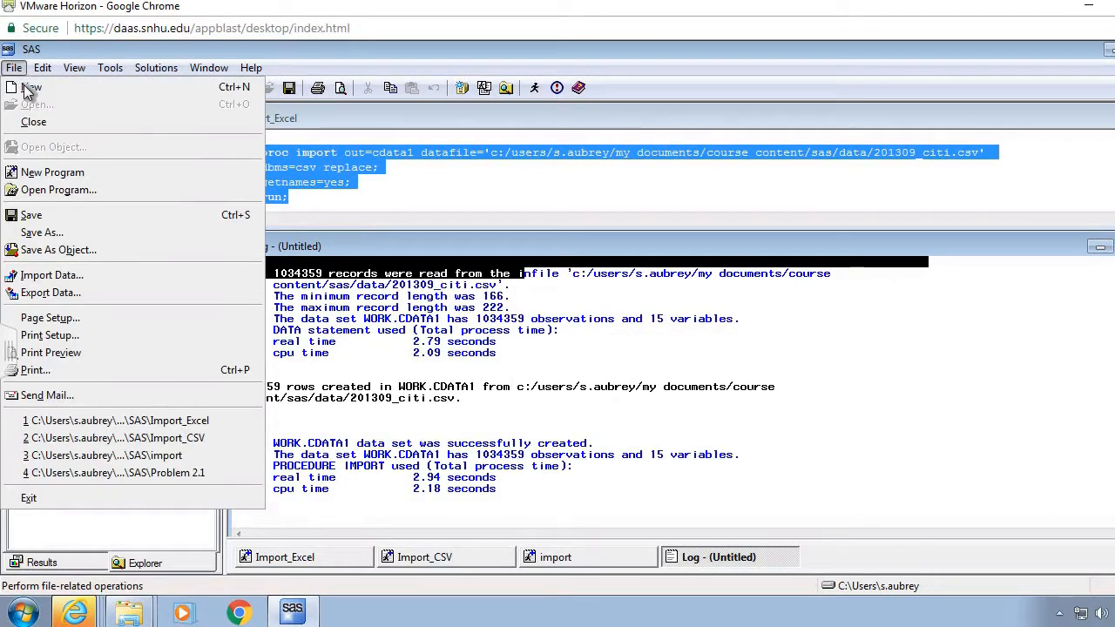
click(70, 175)
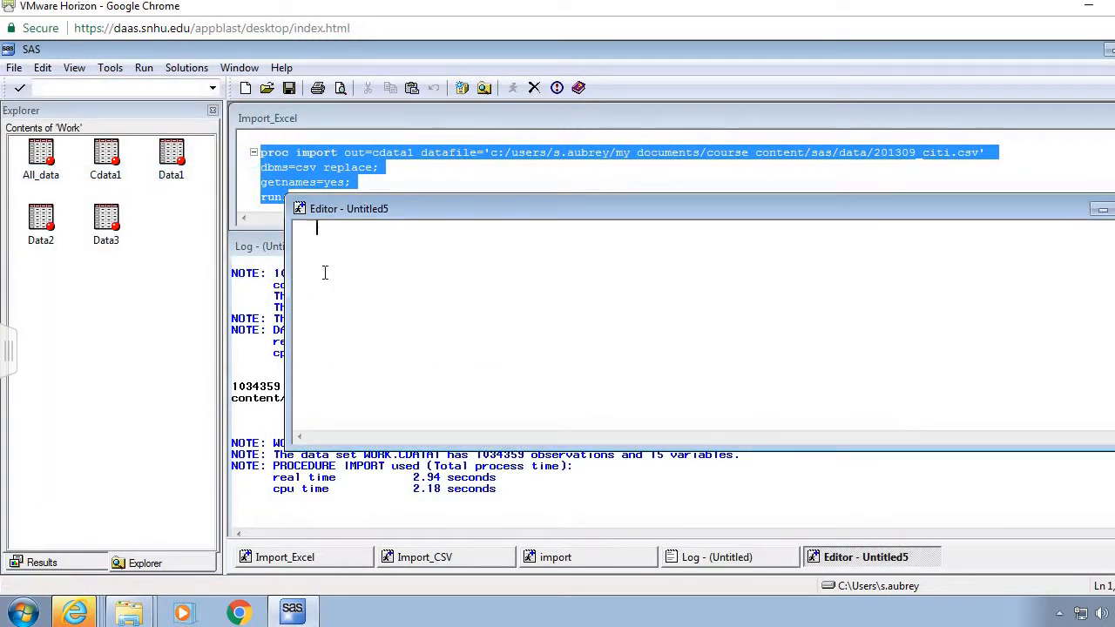
key(ctrl+v)
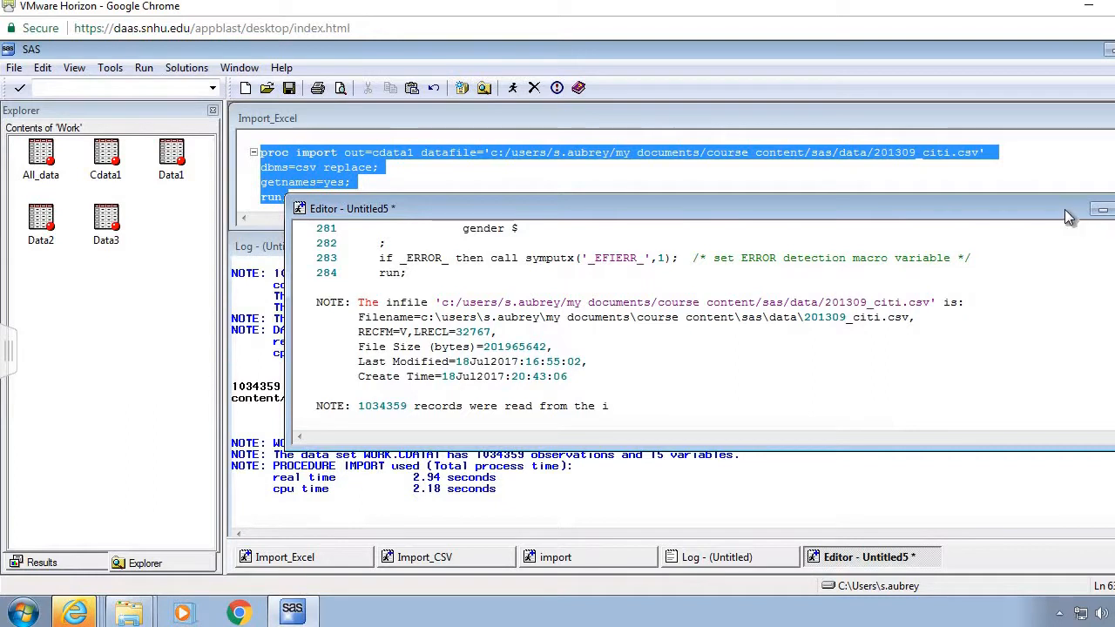
drag(1061, 209, 997, 177)
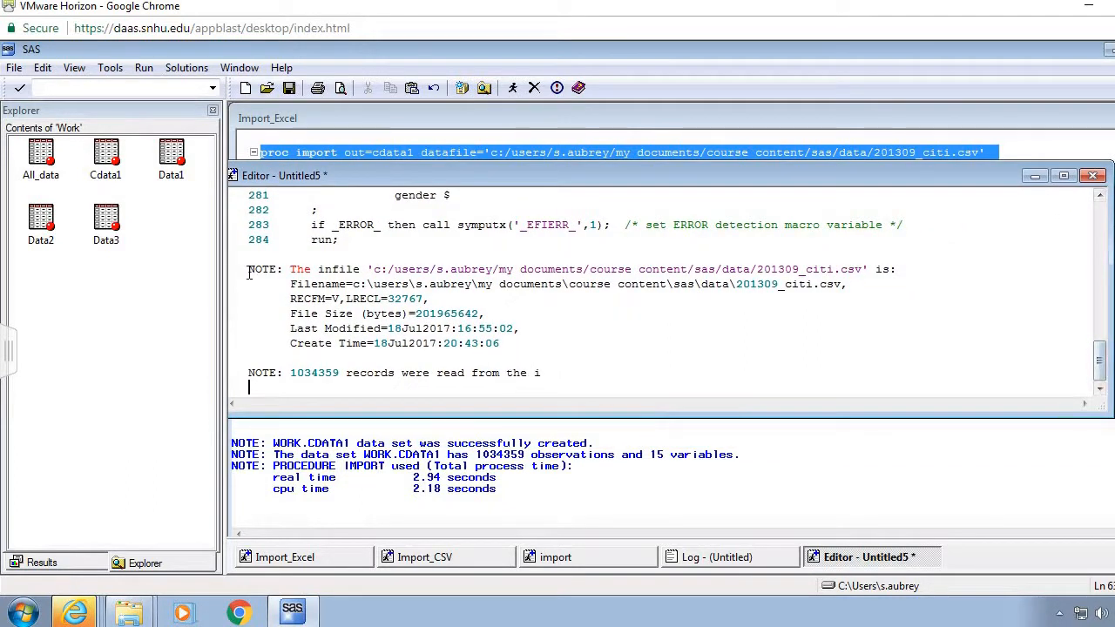
drag(257, 268, 545, 376)
key(Delete)
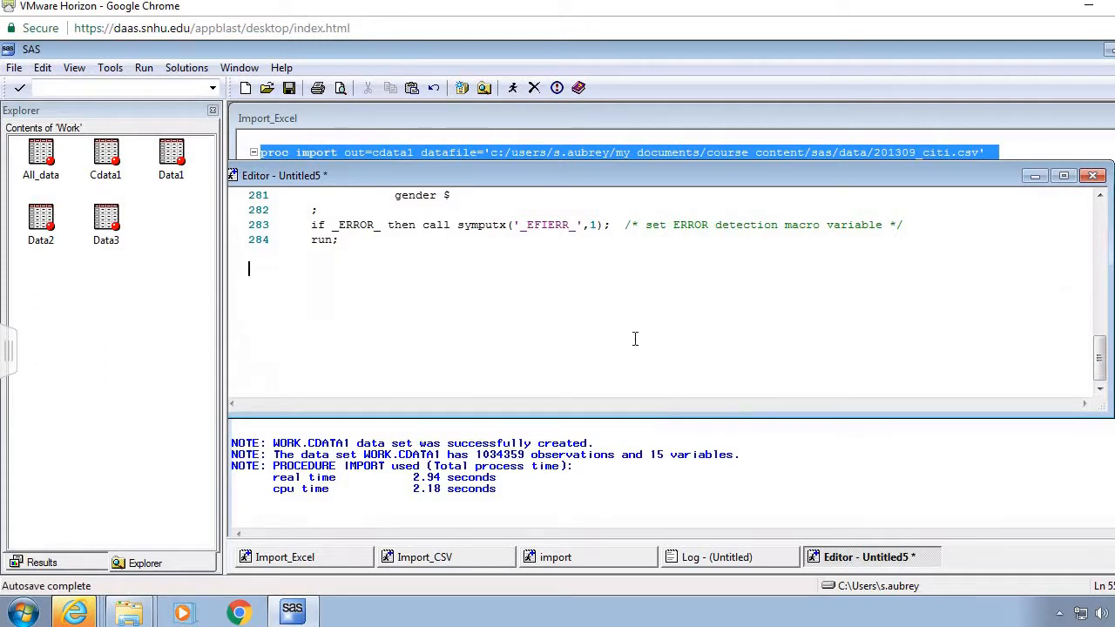
- Rename the data step's output data set to WORK.Clean_data
drag(1099, 359, 1099, 216)
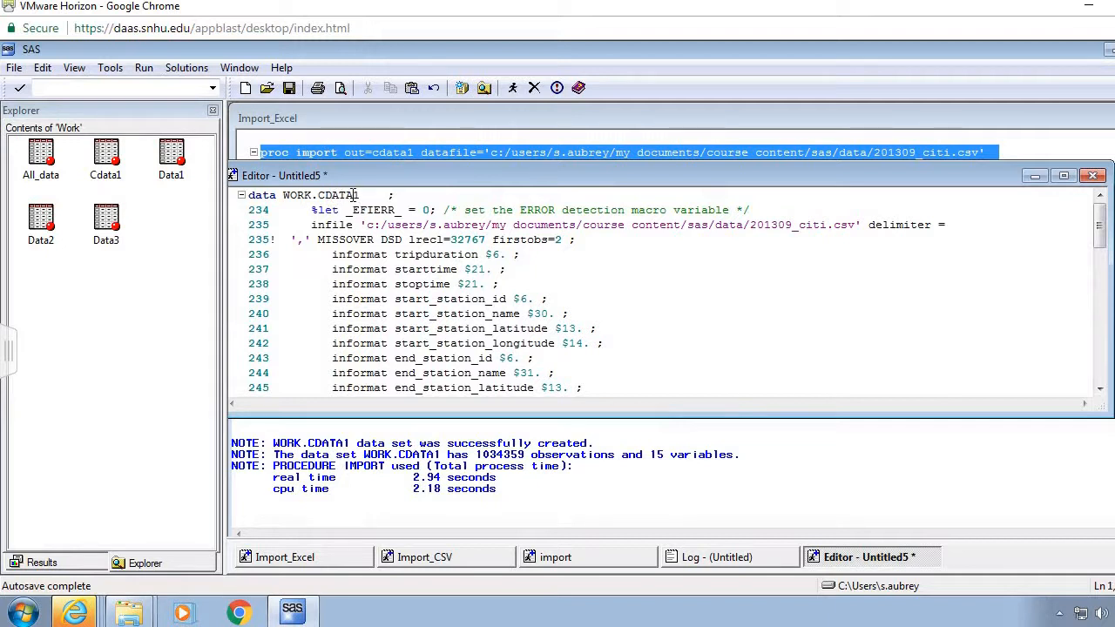
key(Delete)
key(Delete)
key(Delete)
key(Delete)
key(Delete)
text(lean_data)
- Remove the log line numbers in front of the code, from the %let statement through the informat stoptime line
key(Delete)
key(Delete)
key(Delete)
key(Delete)
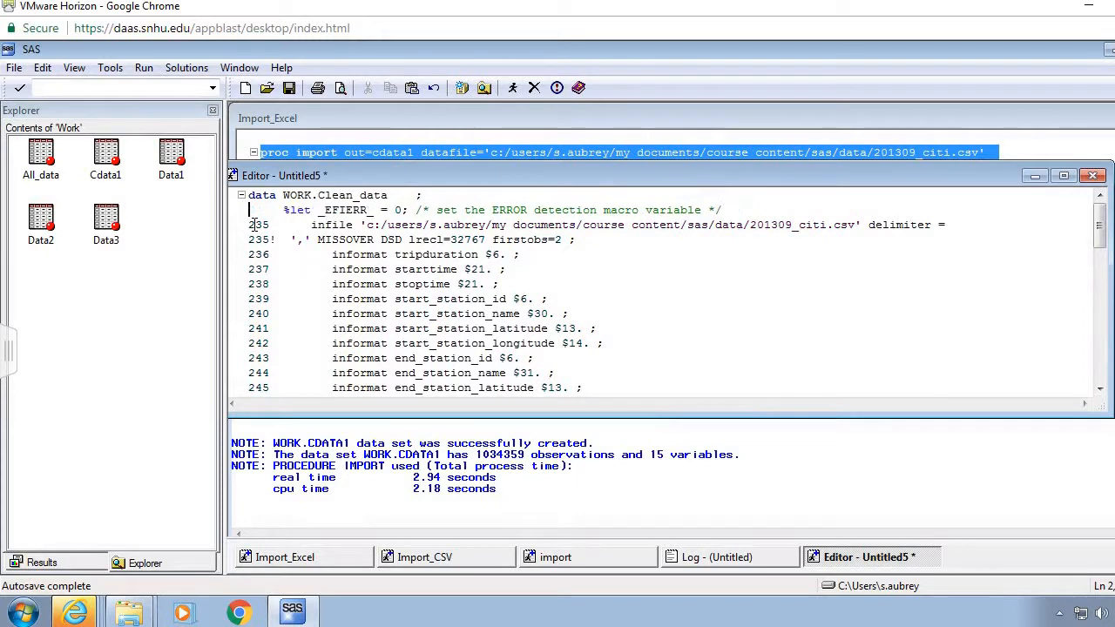
key(Down)
key(Delete)
key(Delete)
key(Delete)
key(Down)
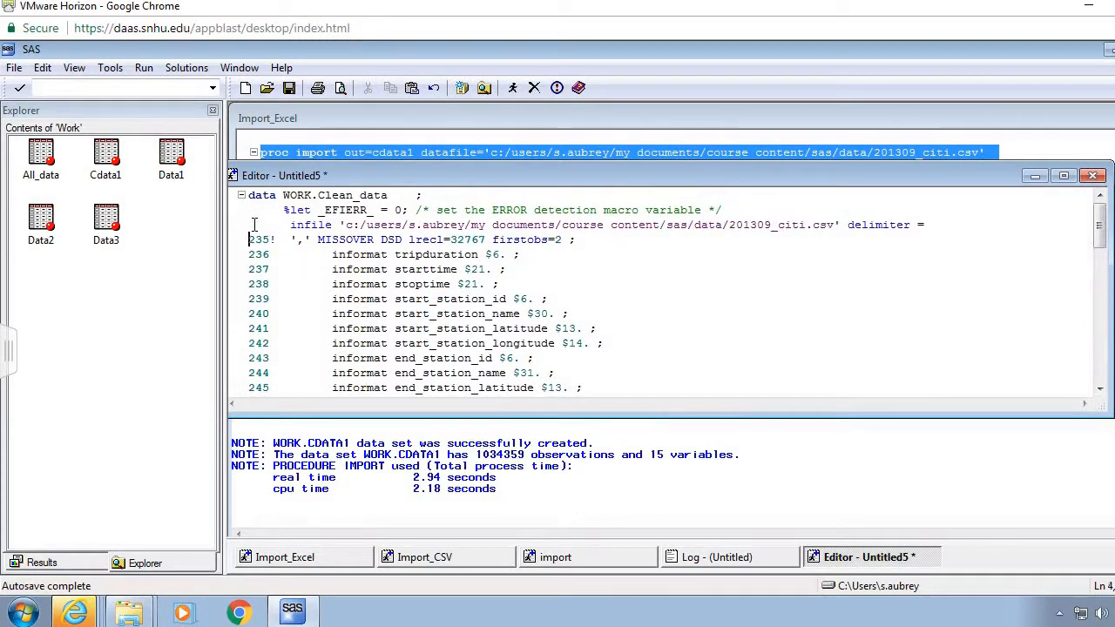
key(Delete)
key(Delete)
key(Delete)
key(Delete)
key(Down)
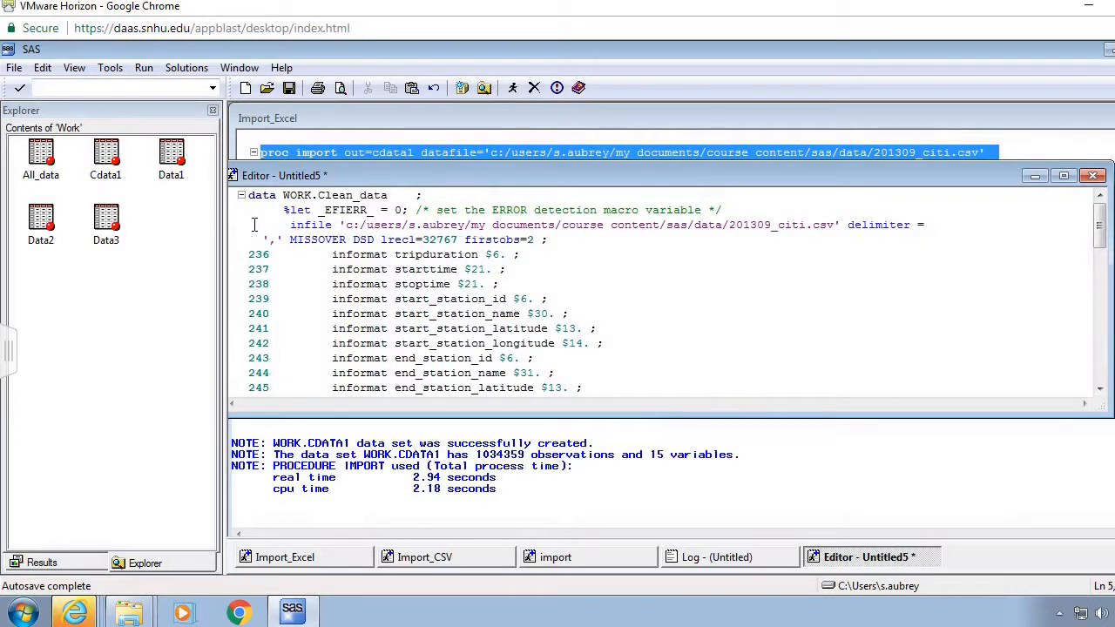
key(Delete)
key(Delete)
key(Delete)
key(Down)
key(Delete)
key(Delete)
key(Delete)
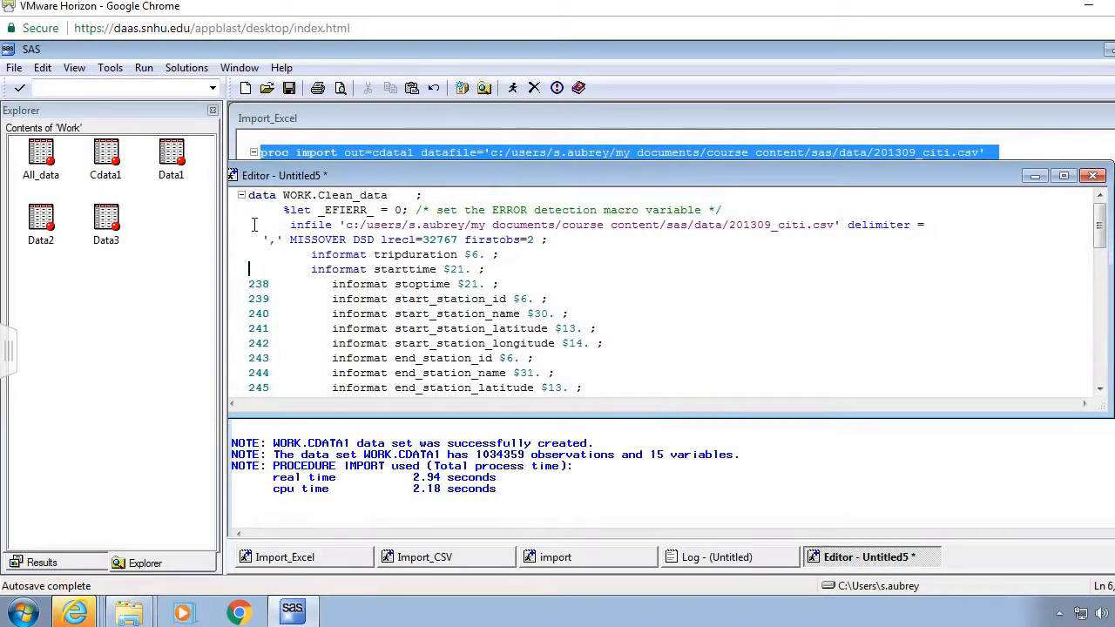
key(Down)
key(Delete)
key(Delete)
key(Delete)
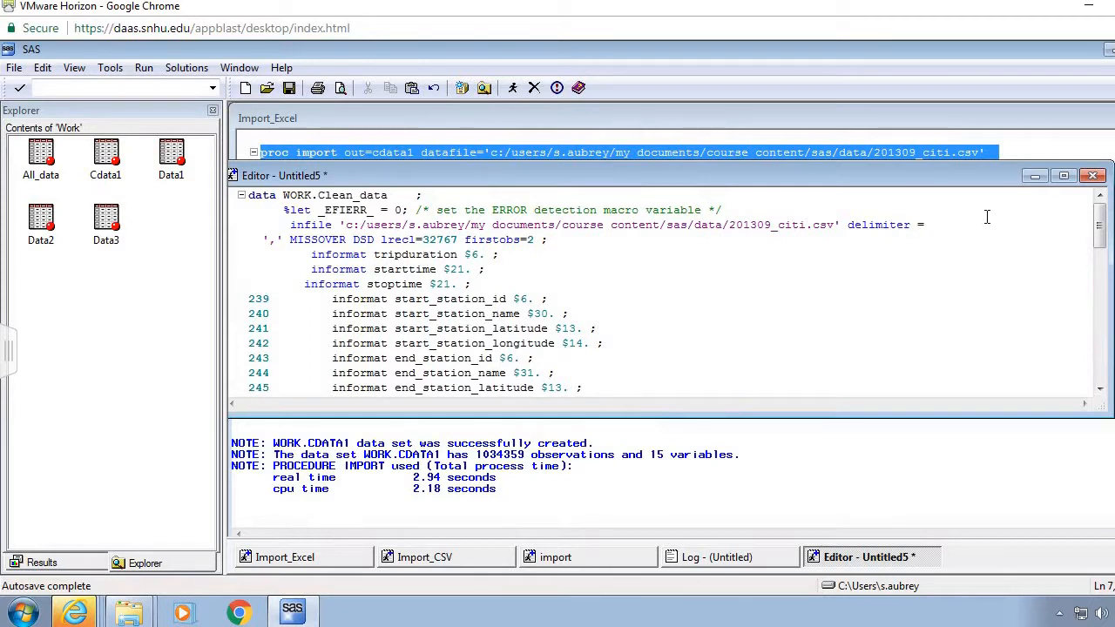
- Remove the $ from birth_year's informat and format statements so both read 6. for a numeric variable
click(1064, 176)
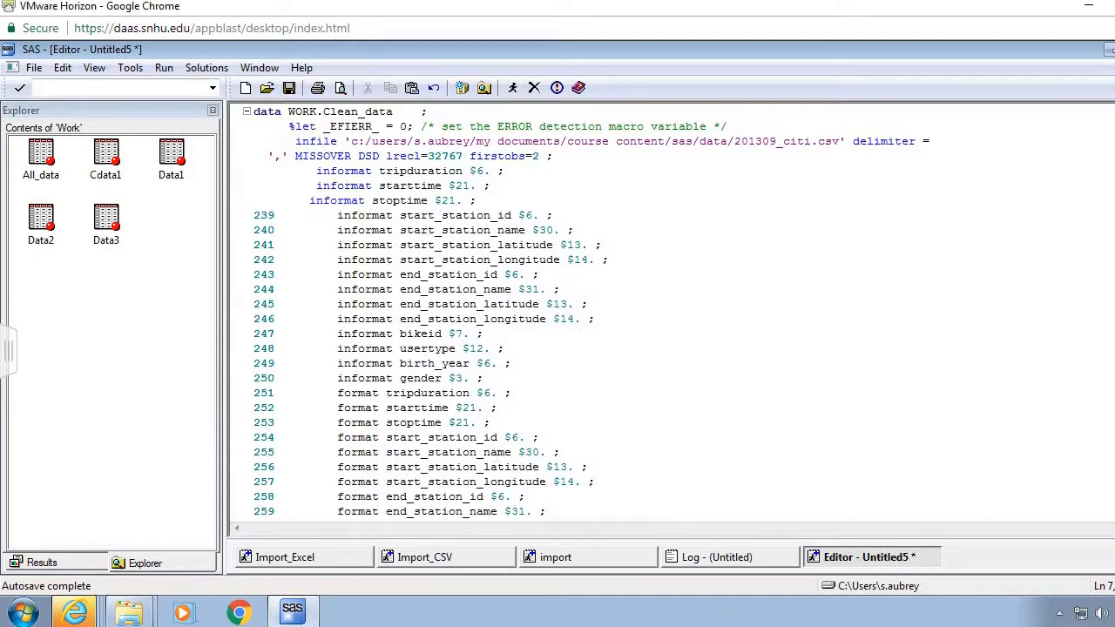
scroll(474, 229, down, 8)
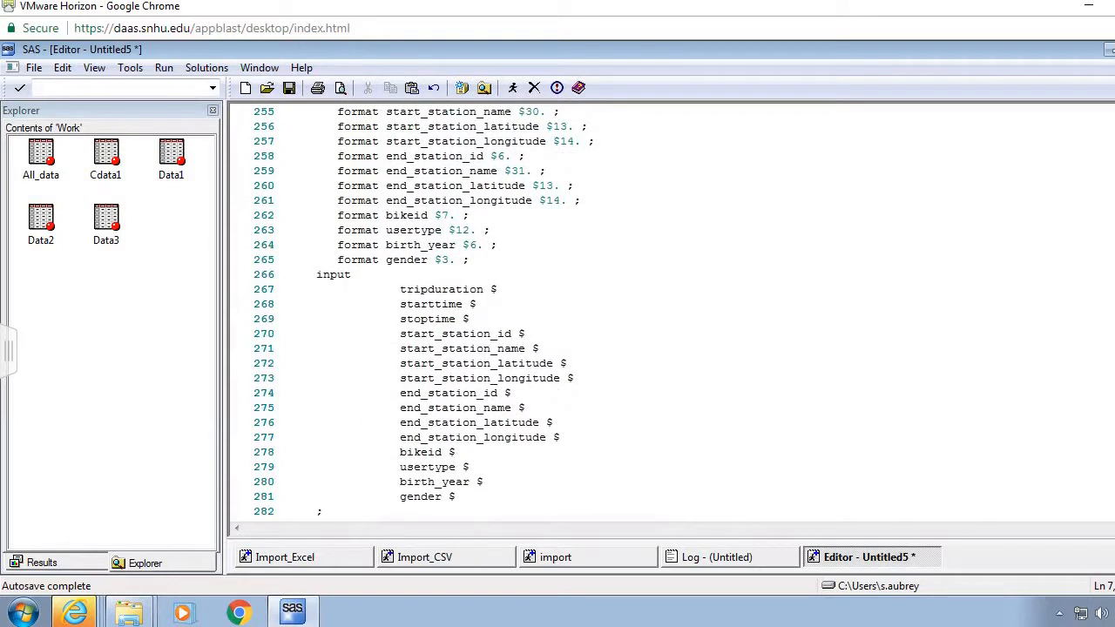
scroll(254, 186, up, 7)
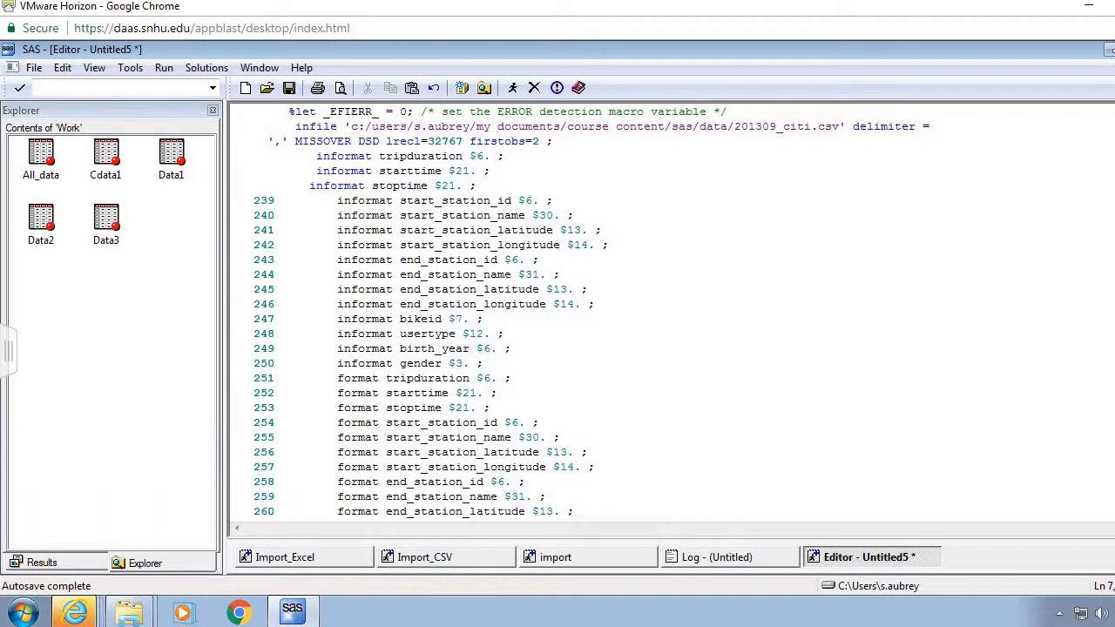
scroll(255, 185, down, 6)
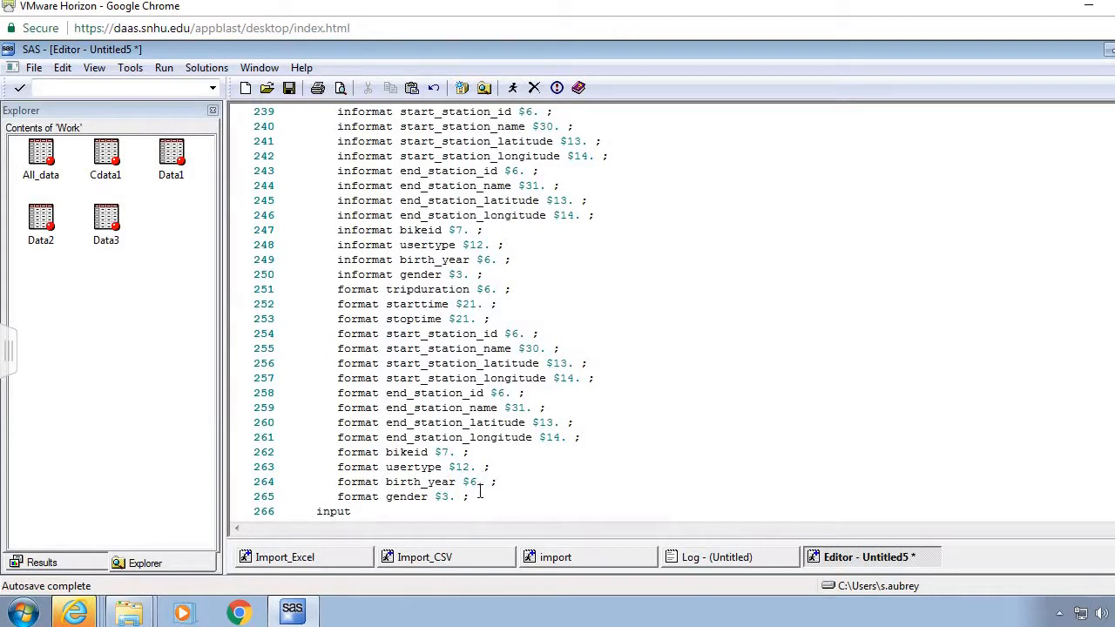
click(469, 482)
key(BackSpace)
click(484, 259)
key(BackSpace)
scroll(525, 497, down, 6)
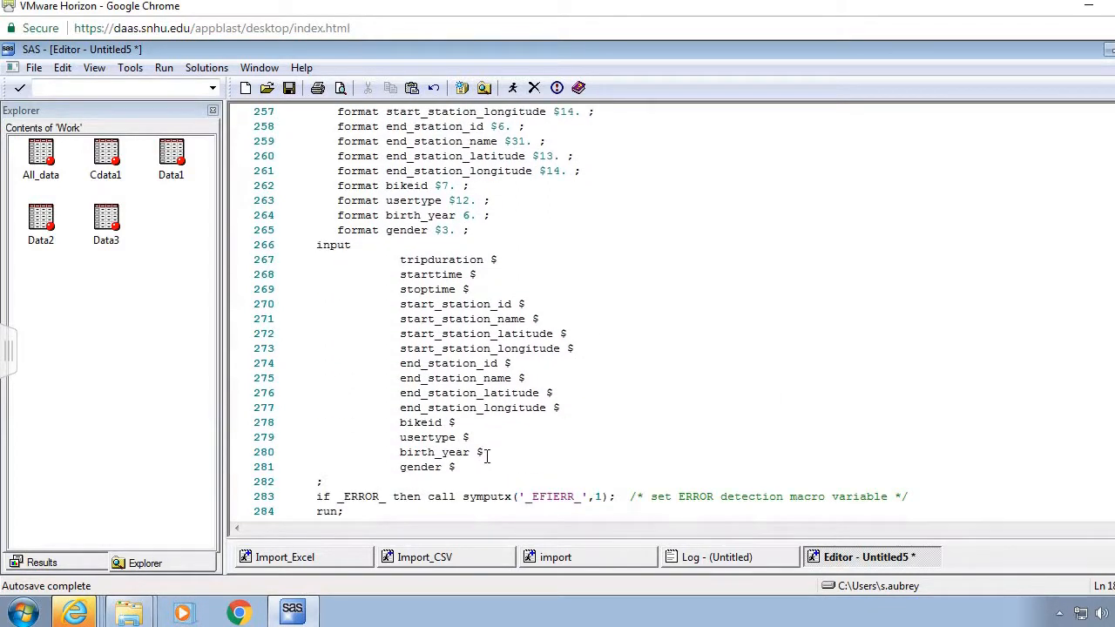
click(488, 455)
scroll(610, 313, up, 7)
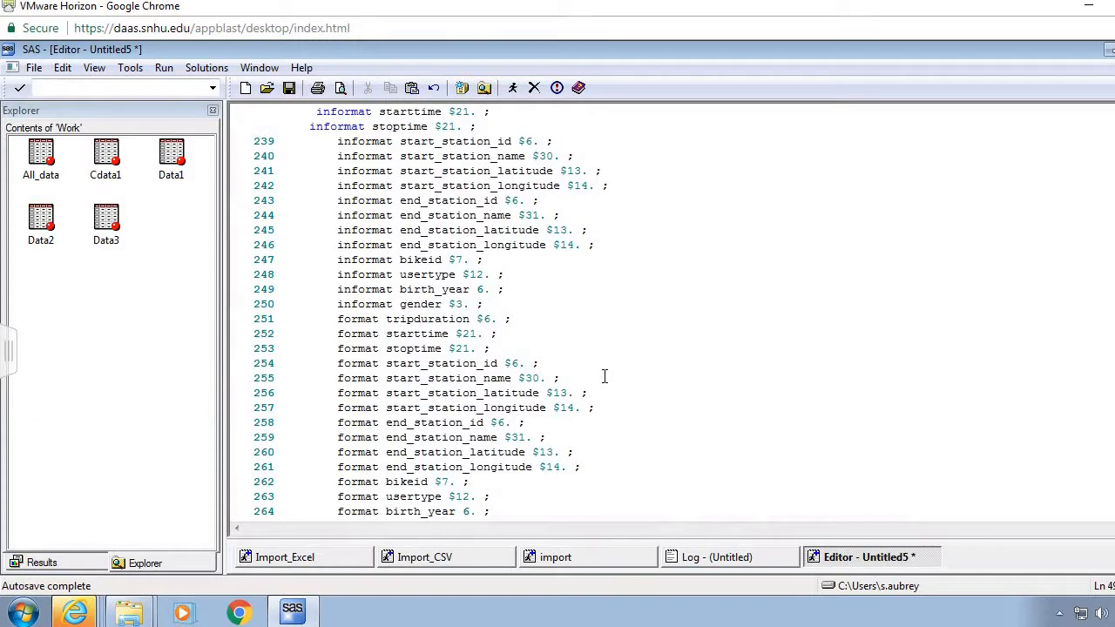
- Examine the import program's work.new_file data step as an example of code with the line numbers removed
click(571, 564)
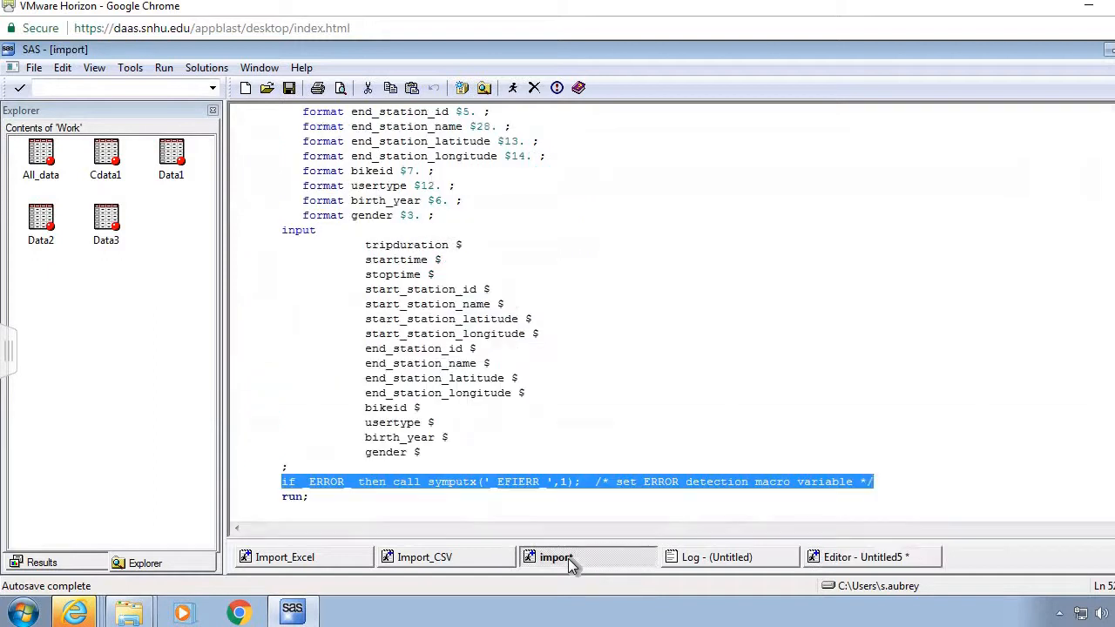
click(805, 349)
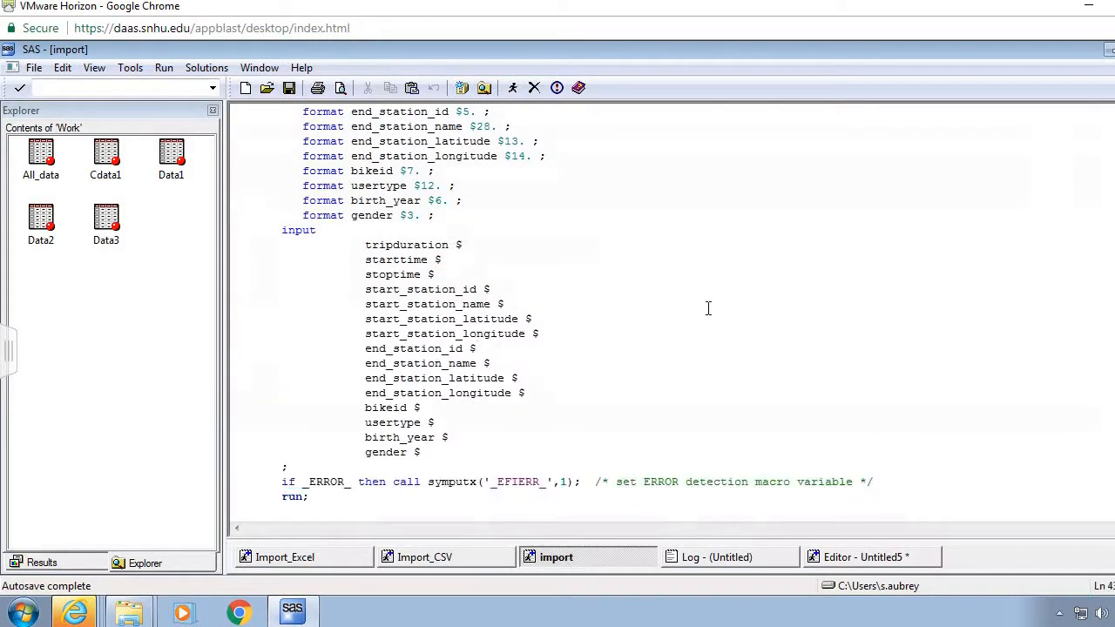
scroll(670, 313, up, 9)
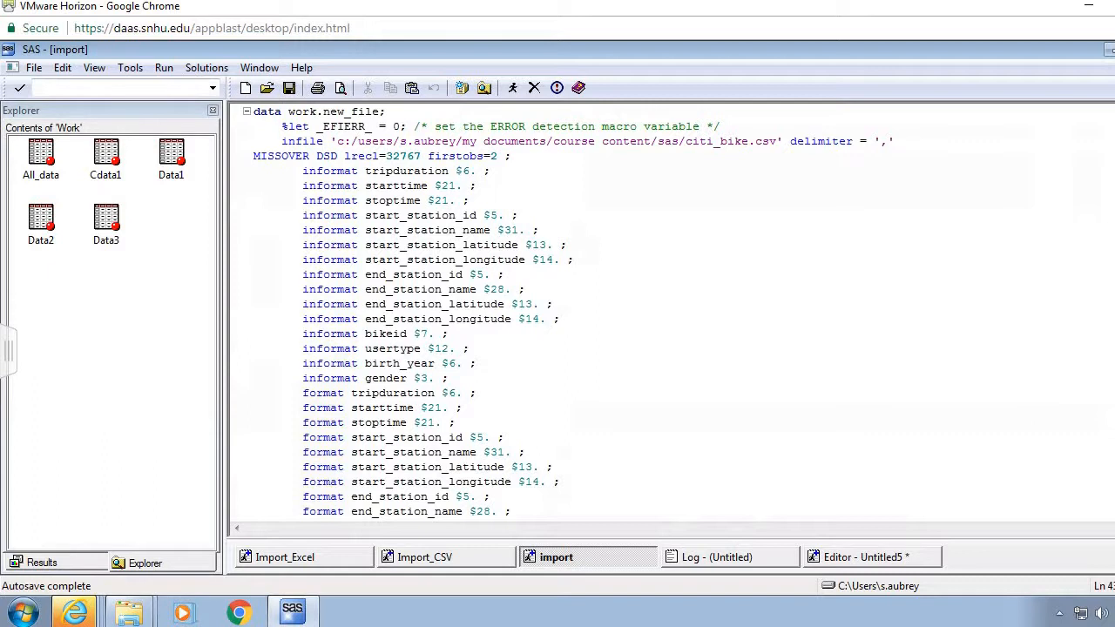
click(1113, 67)
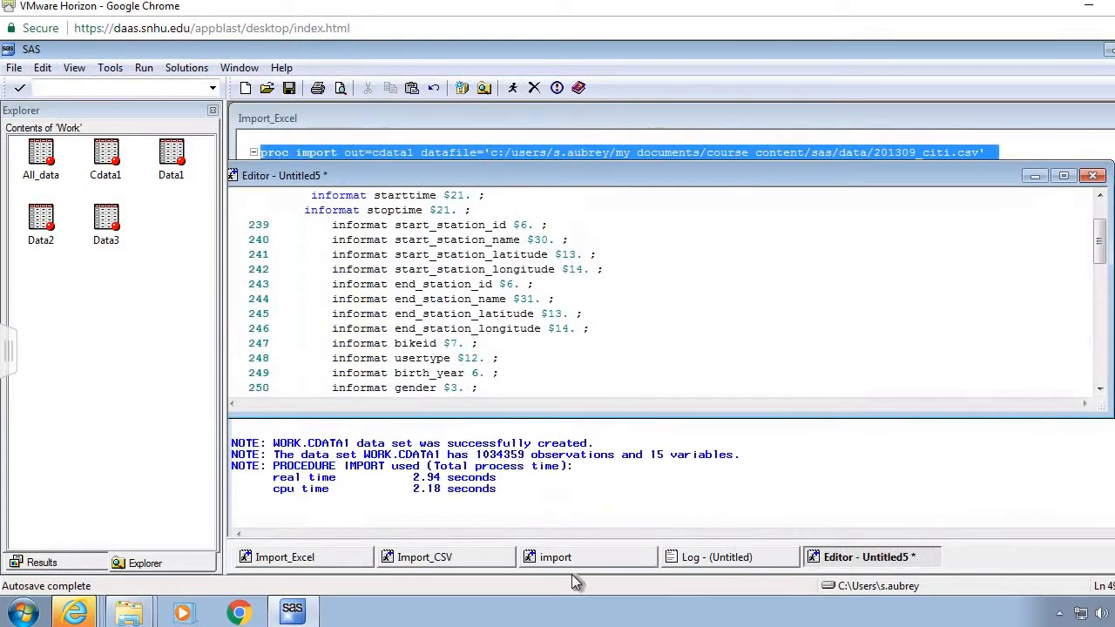
- In the Import_CSV program, remove the $ after birth_year in the input list of the Clean_data step
click(460, 559)
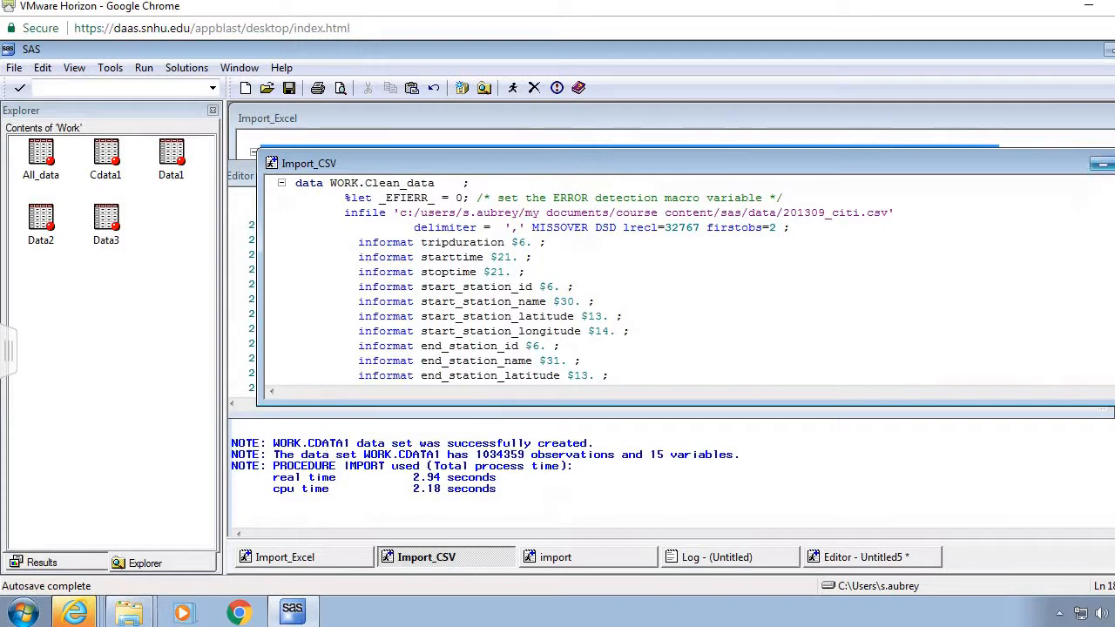
click(1102, 163)
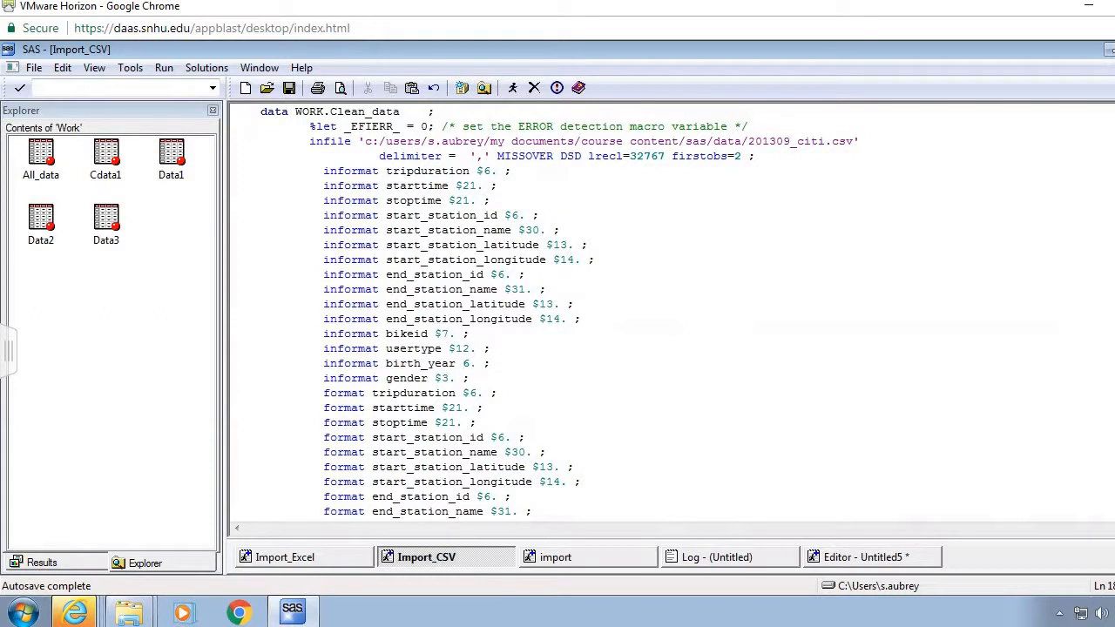
scroll(523, 348, down, 3)
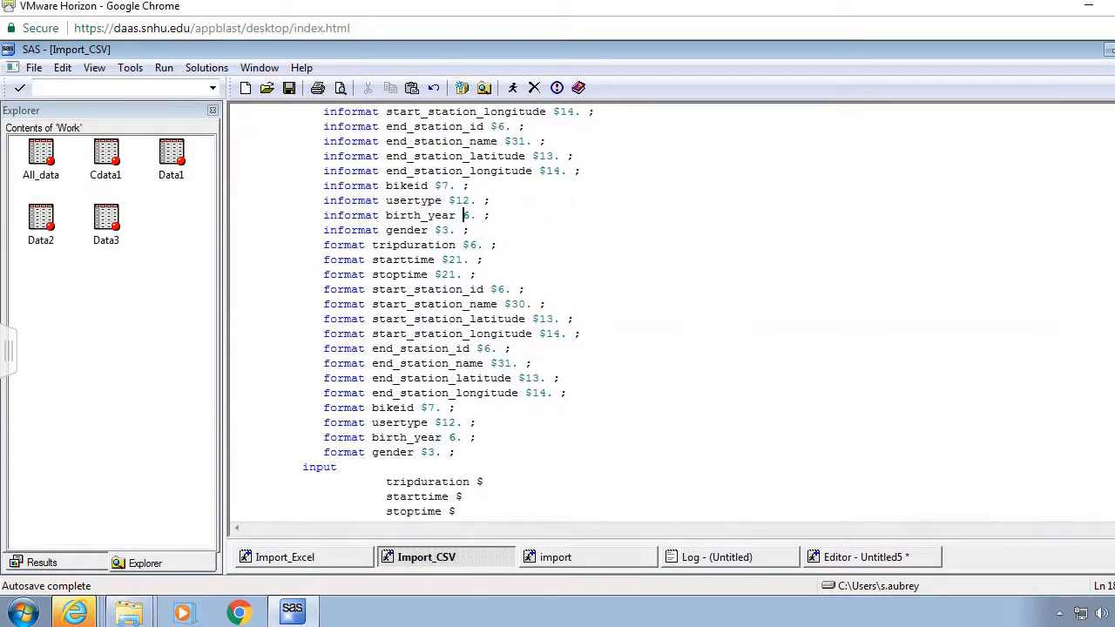
scroll(522, 348, down, 5)
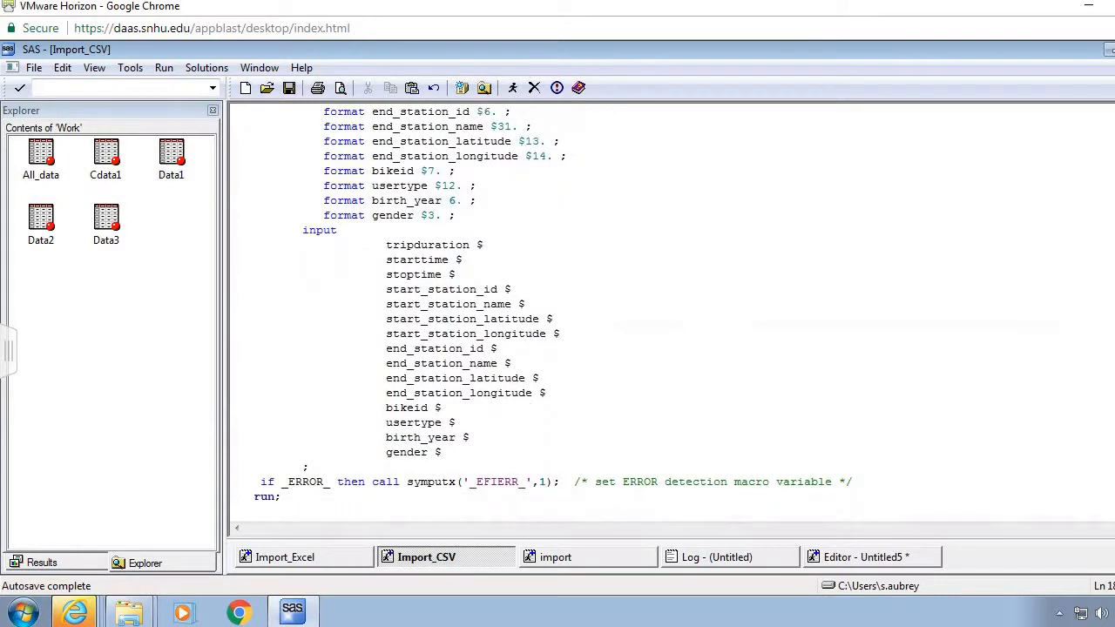
click(473, 439)
key(BackSpace)
key(BackSpace)
- Run the whole Import_CSV program and check the log of the Clean_data step
scroll(670, 313, up, 9)
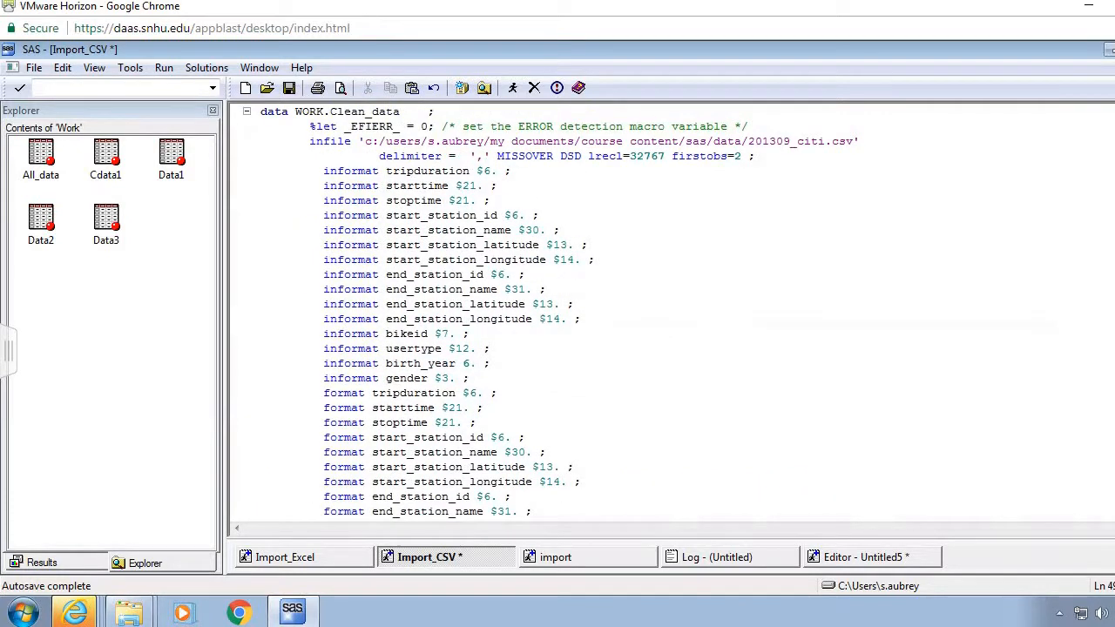
click(513, 89)
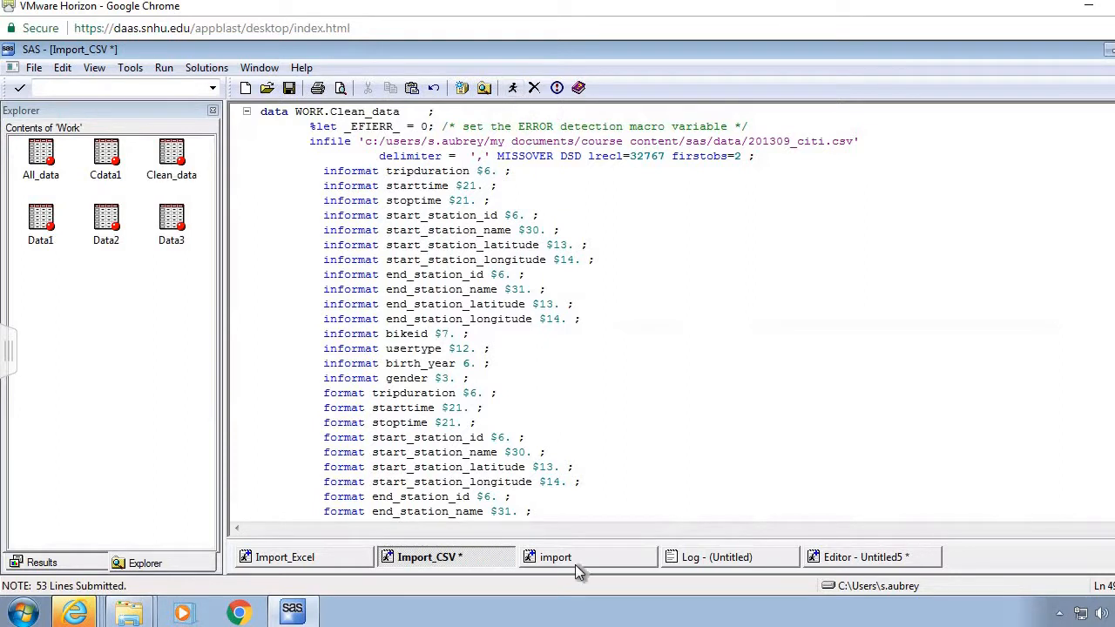
click(707, 559)
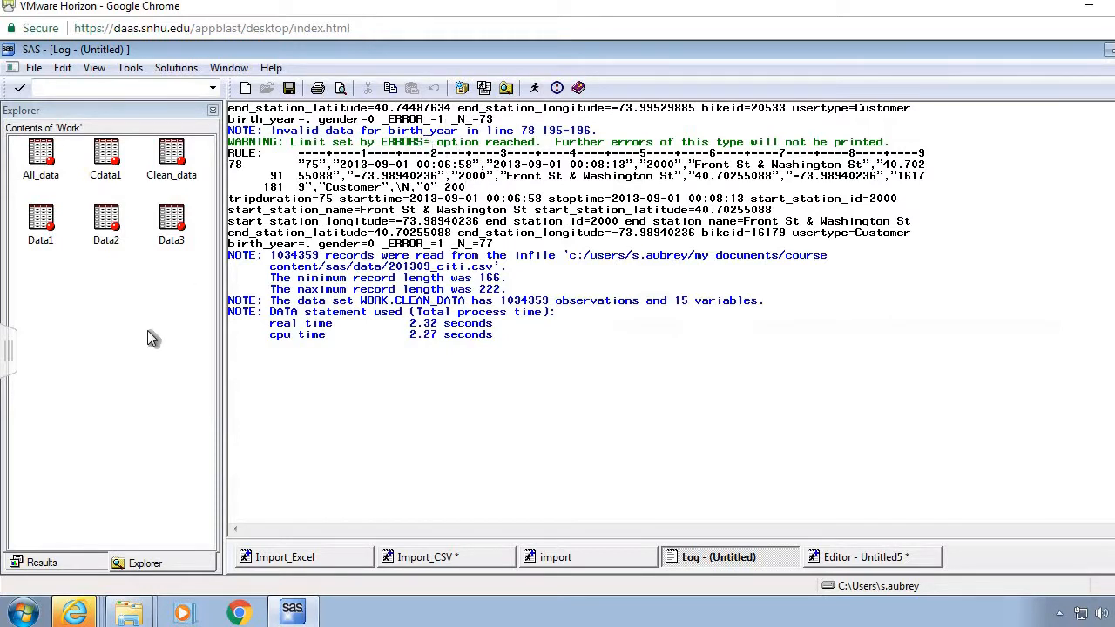
- Open the Clean_data table and inspect the birth_year column's values and its column attributes
double_click(179, 161)
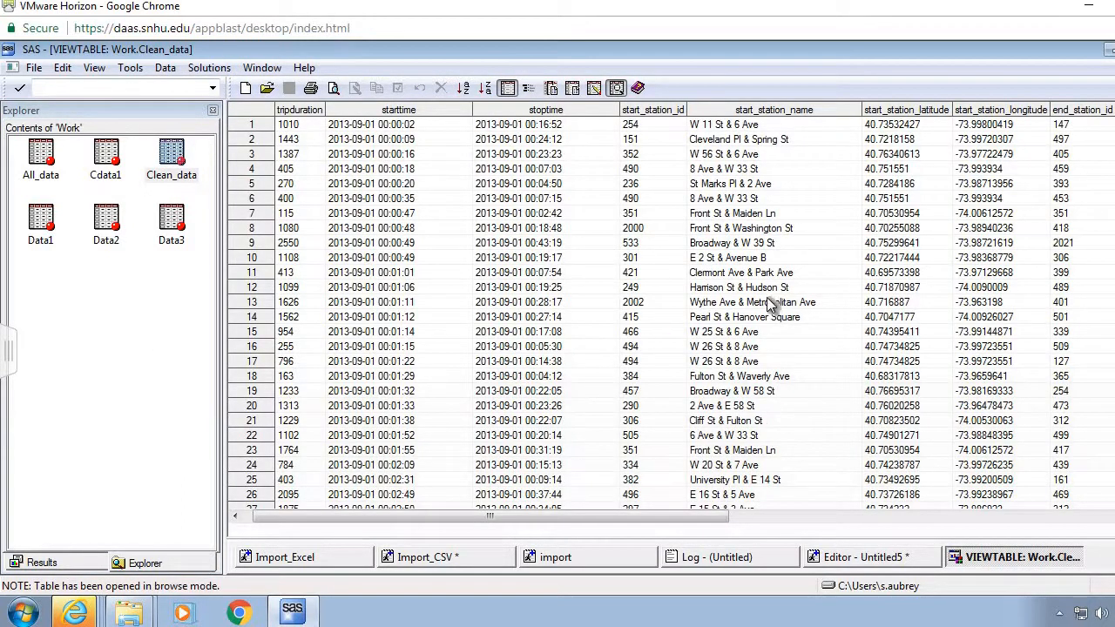
drag(591, 513, 937, 510)
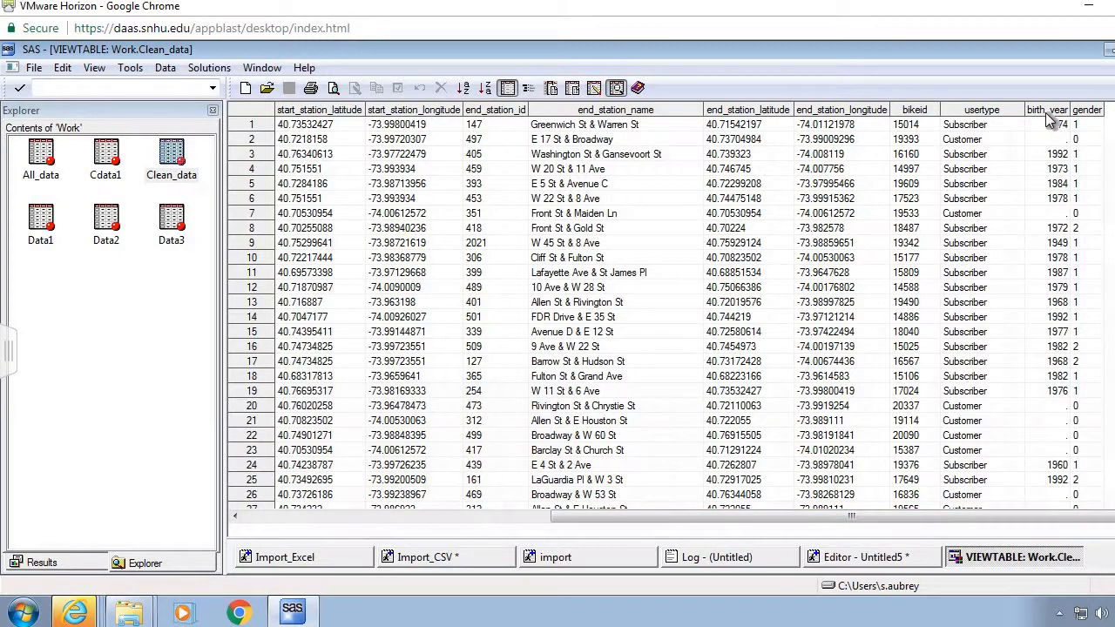
double_click(1046, 111)
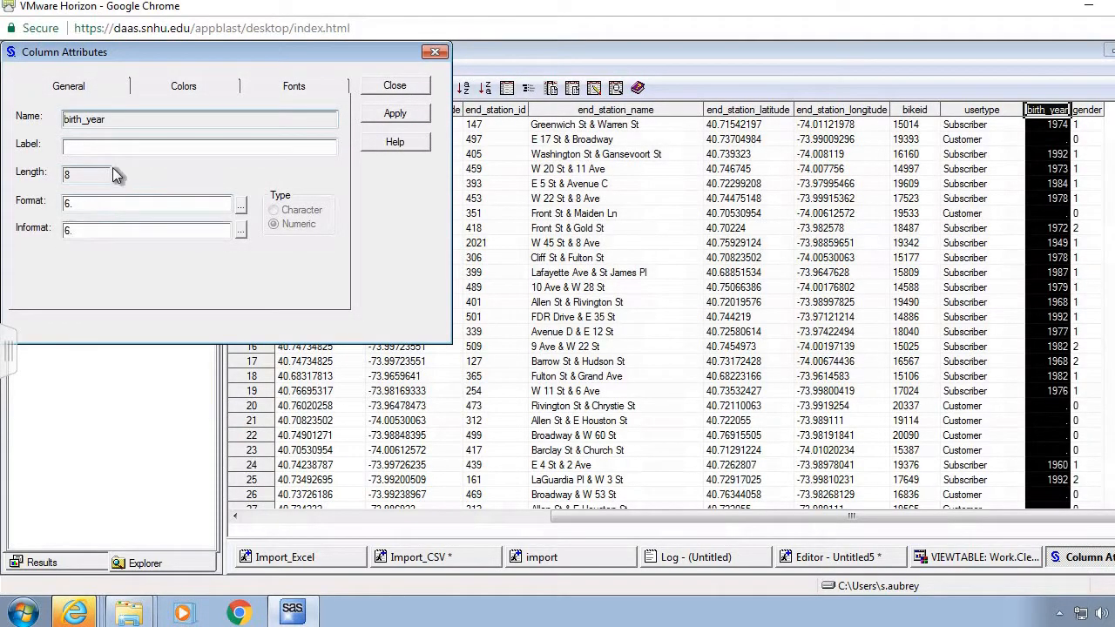
click(394, 85)
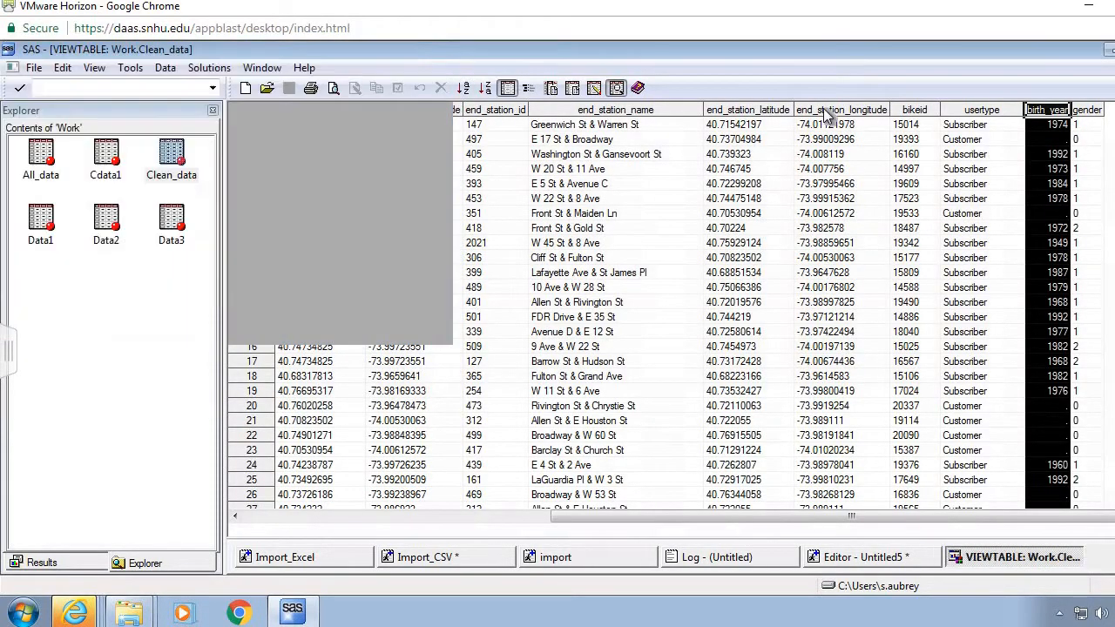
click(1055, 146)
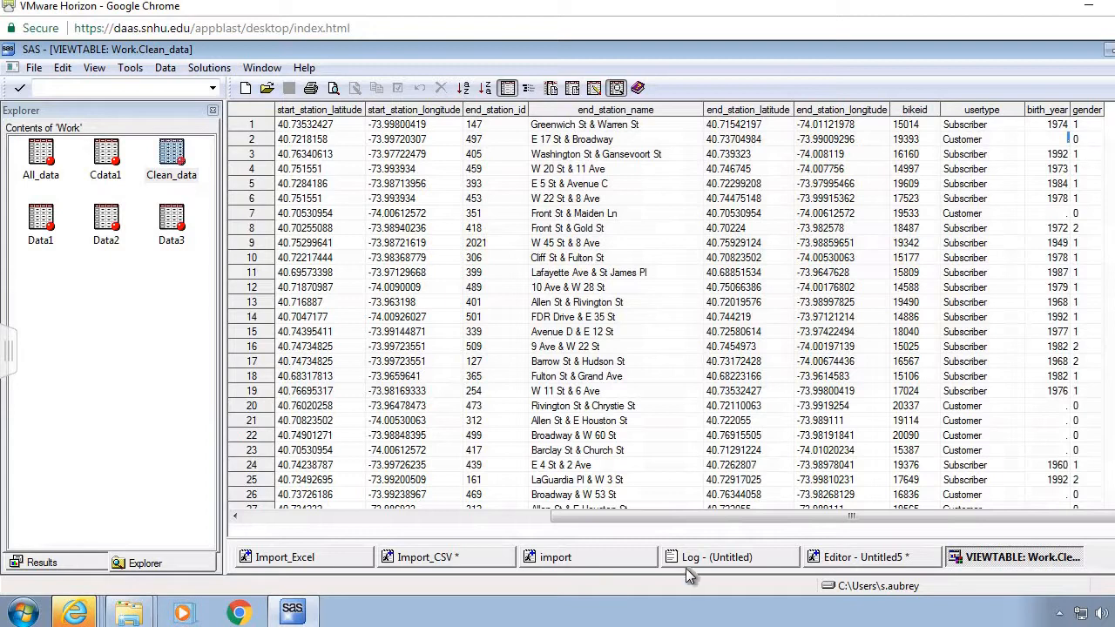
- Examine the log's notes about invalid birth_year data from the Clean_data step, including the raw records and the closing summary
click(724, 556)
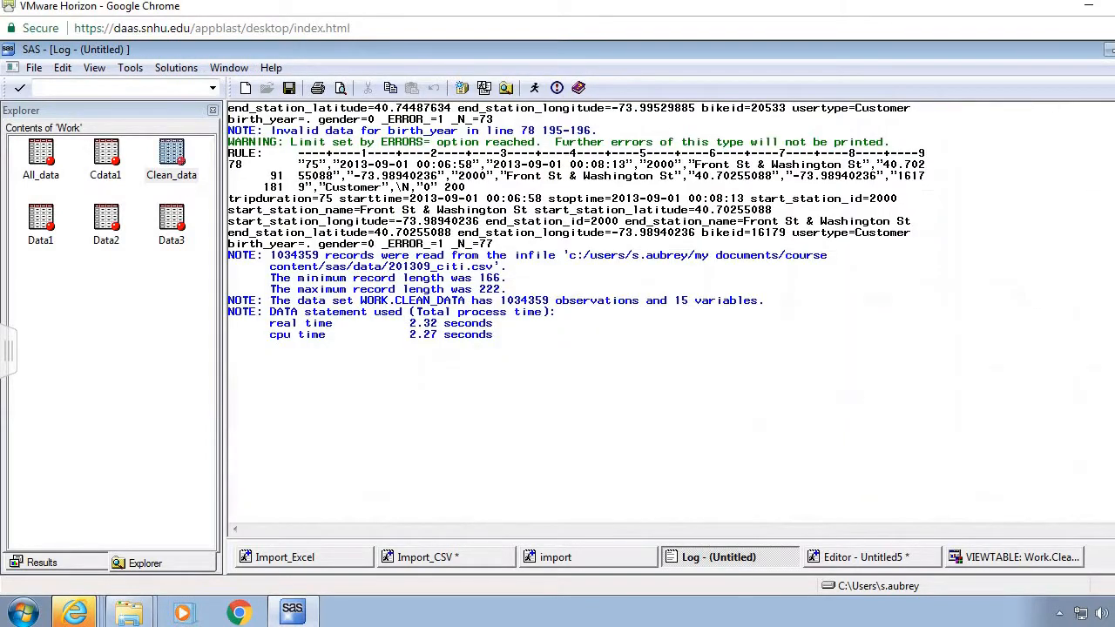
scroll(523, 120, up, 15)
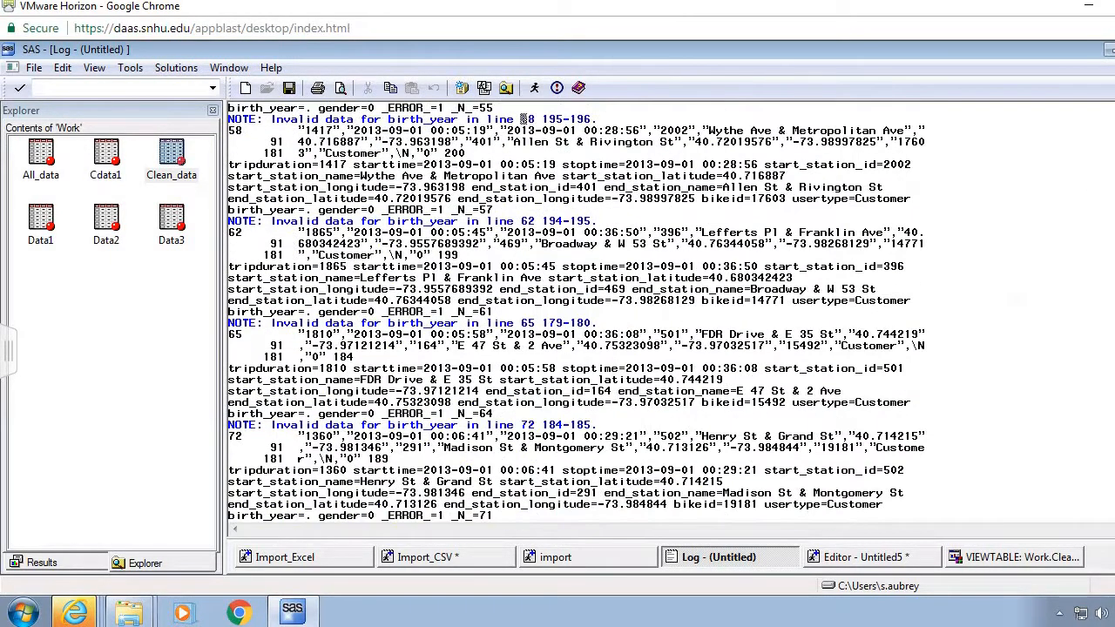
scroll(524, 119, up, 6)
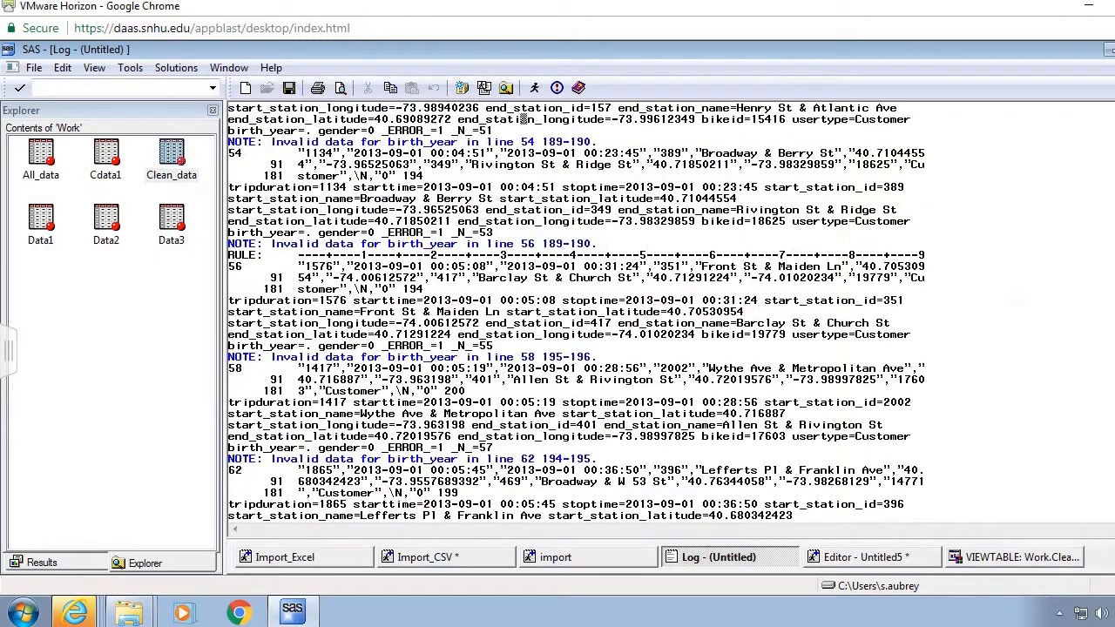
scroll(523, 120, up, 5)
scroll(520, 119, up, 6)
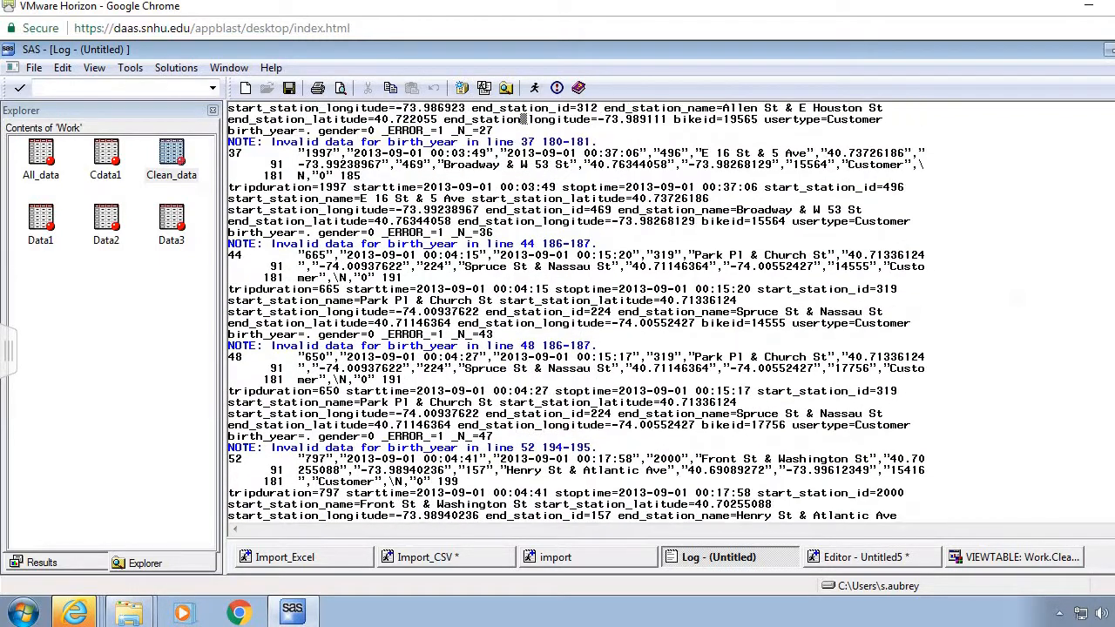
scroll(522, 118, up, 1)
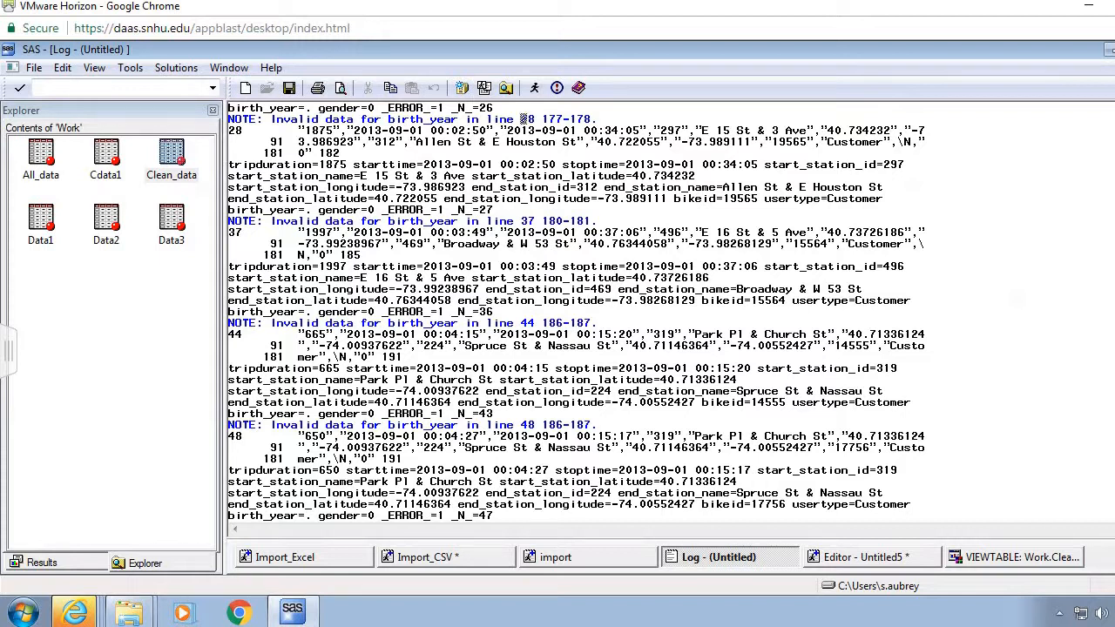
scroll(523, 119, up, 2)
scroll(523, 119, down, 10)
scroll(523, 119, down, 15)
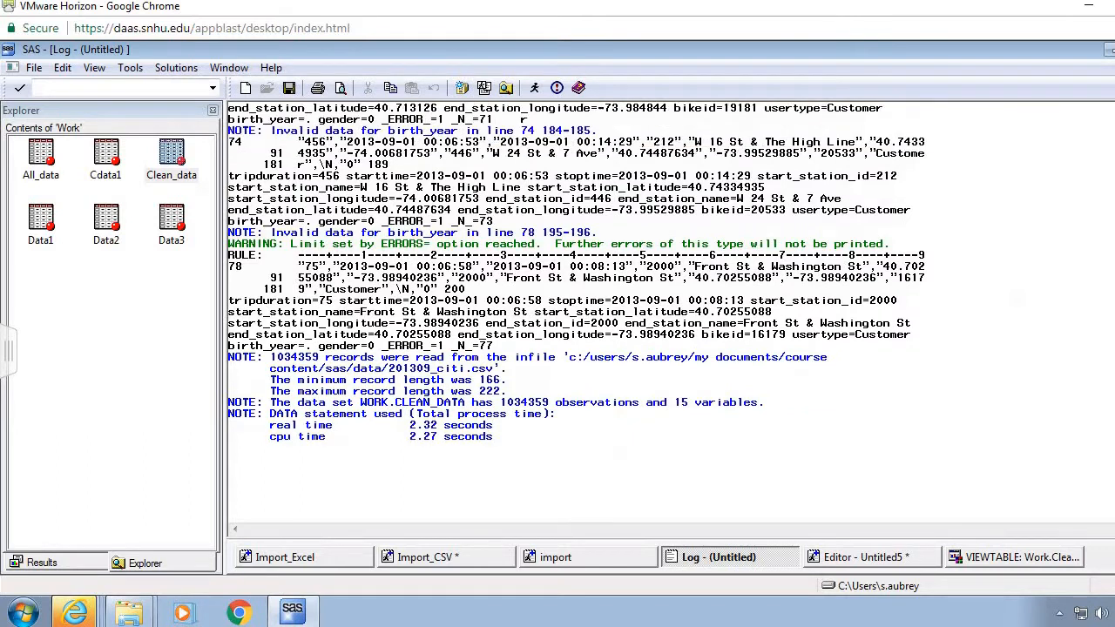
scroll(676, 502, up, 10)
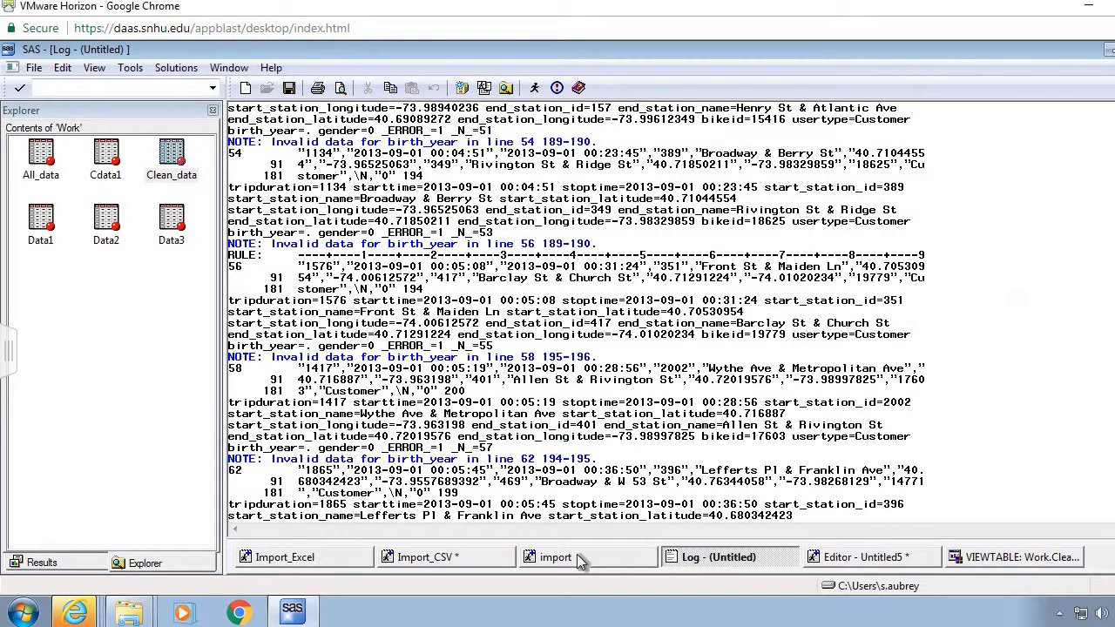
- In the Import_CSV program, change the input file to 201308_citi.csv and the output data set to WORK.Clean_data2, and run it
click(472, 558)
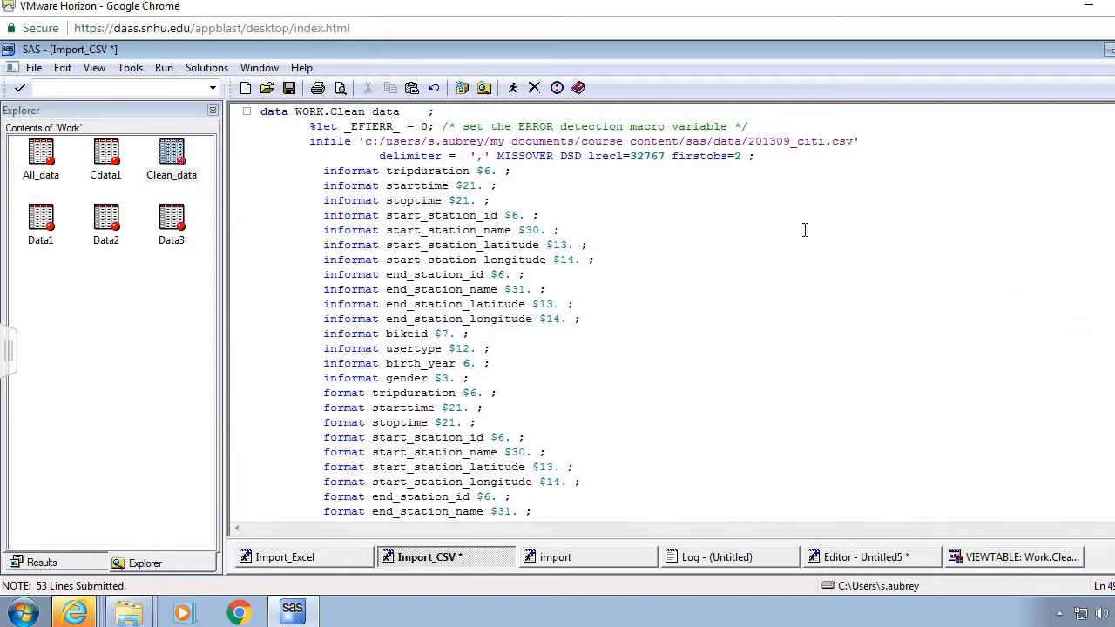
click(791, 142)
key(BackSpace)
text(8)
click(406, 113)
click(513, 87)
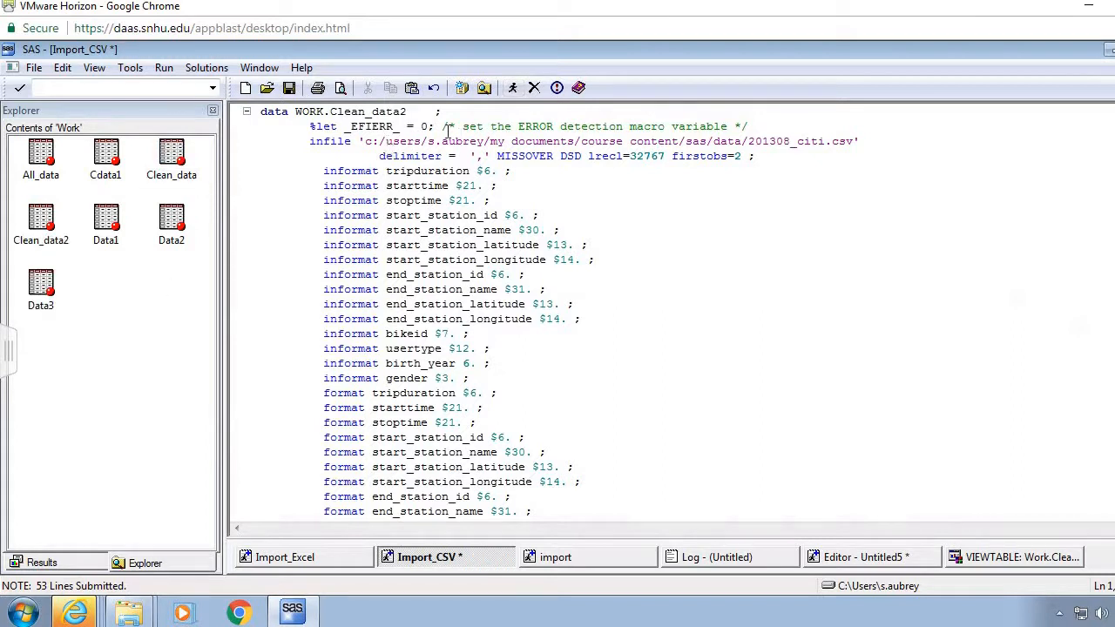
- Change the input file to 201307_citi.csv and the output data set to WORK.Clean_data3, and run the program
click(408, 112)
key(BackSpace)
click(790, 145)
key(BackSpace)
text(7)
click(514, 89)
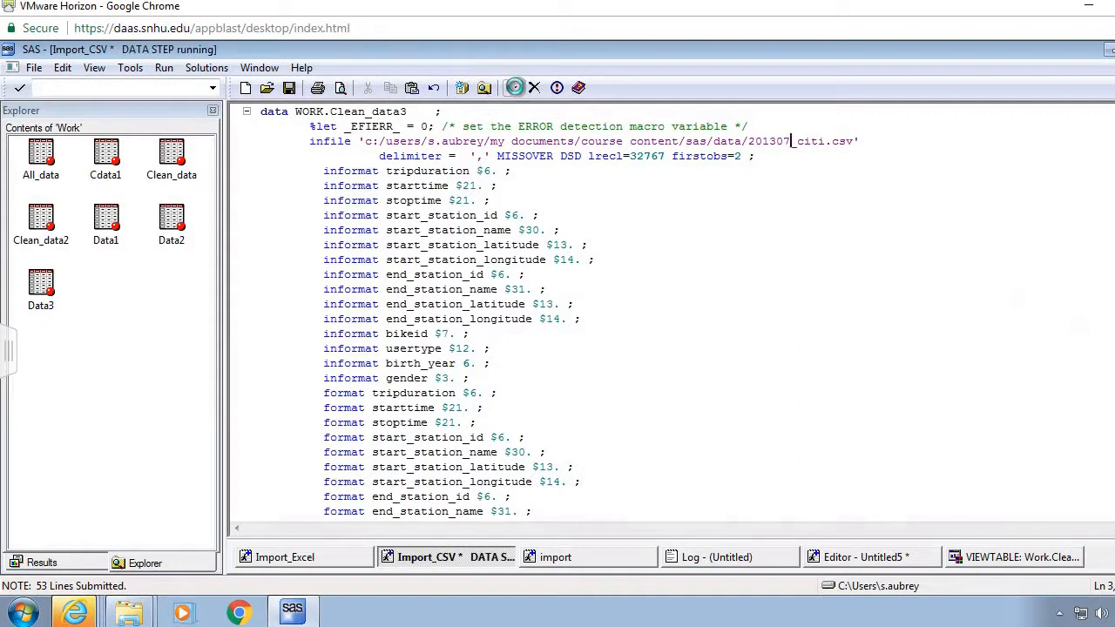
- In a new program, write and run a data step all_clean_data that sets cleant_data1, cleand_data2 and cleand_data3, and check the log
click(34, 68)
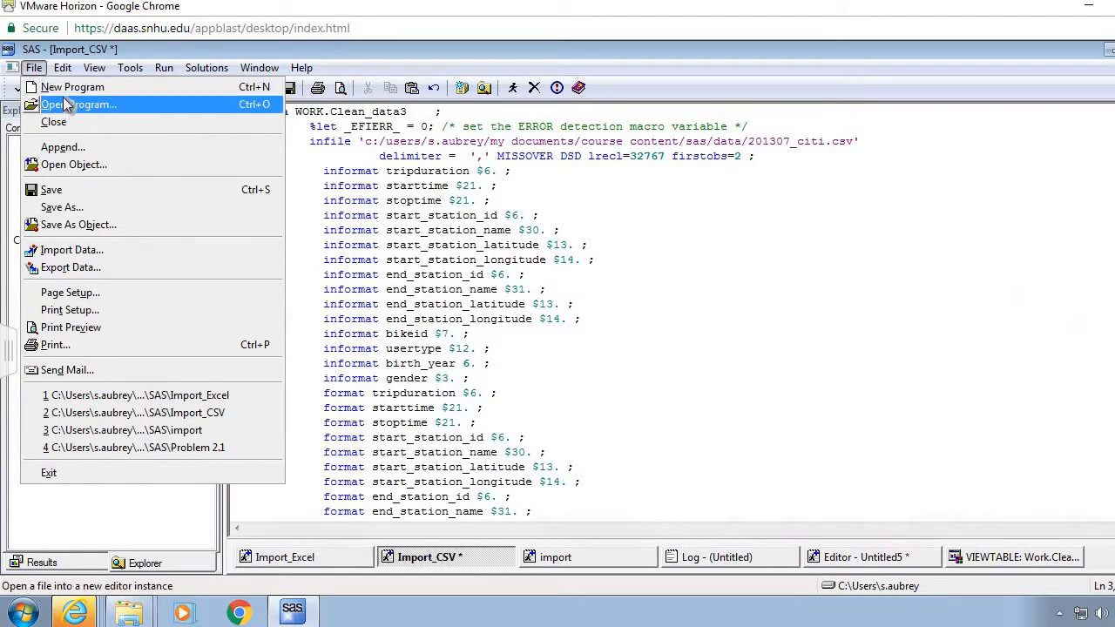
click(70, 87)
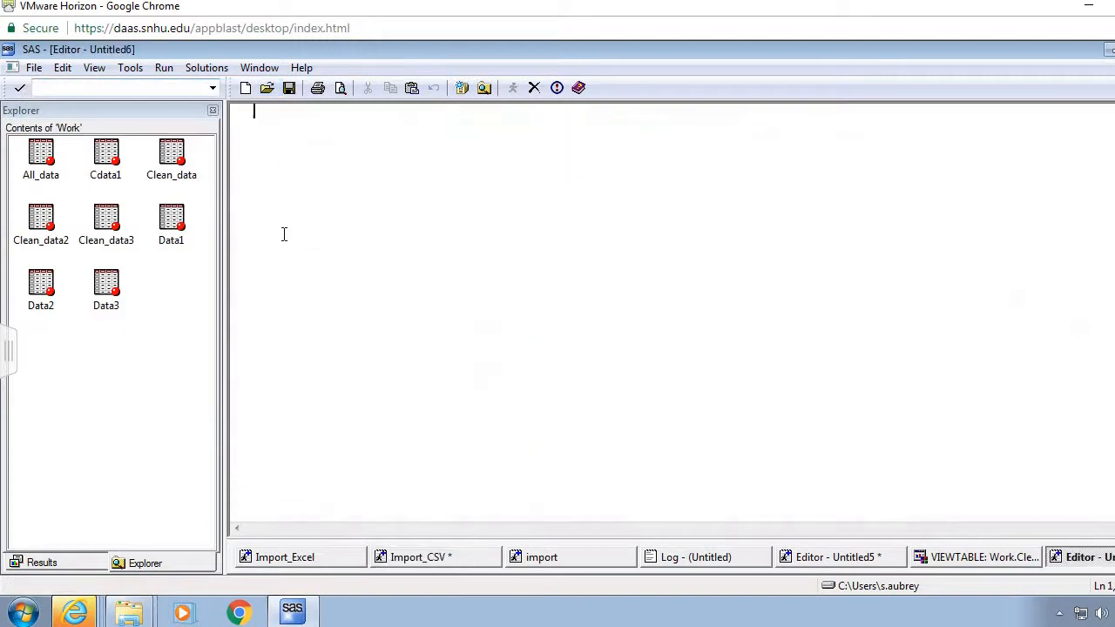
text(data all_clean_data)
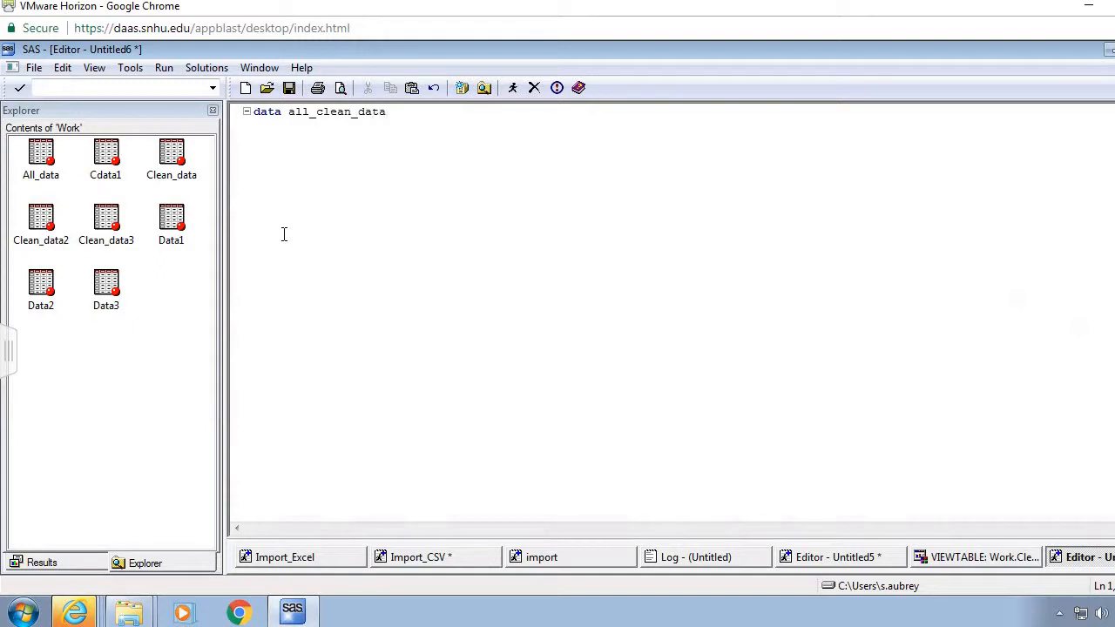
text(; set cleant_data1 clean)
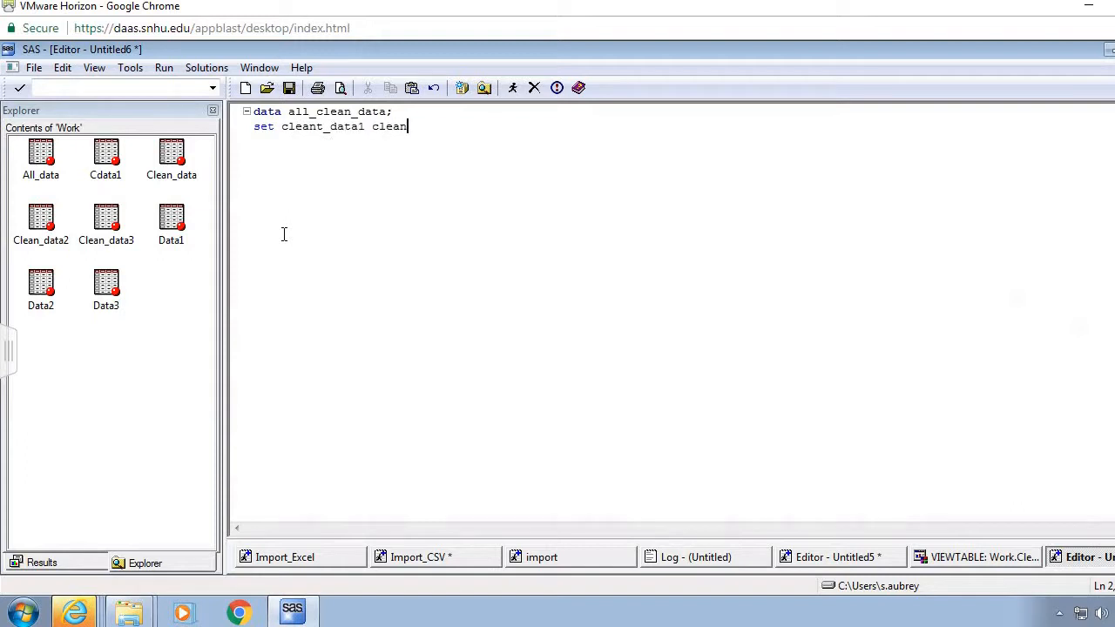
text(d_data2 cleand_data3;)
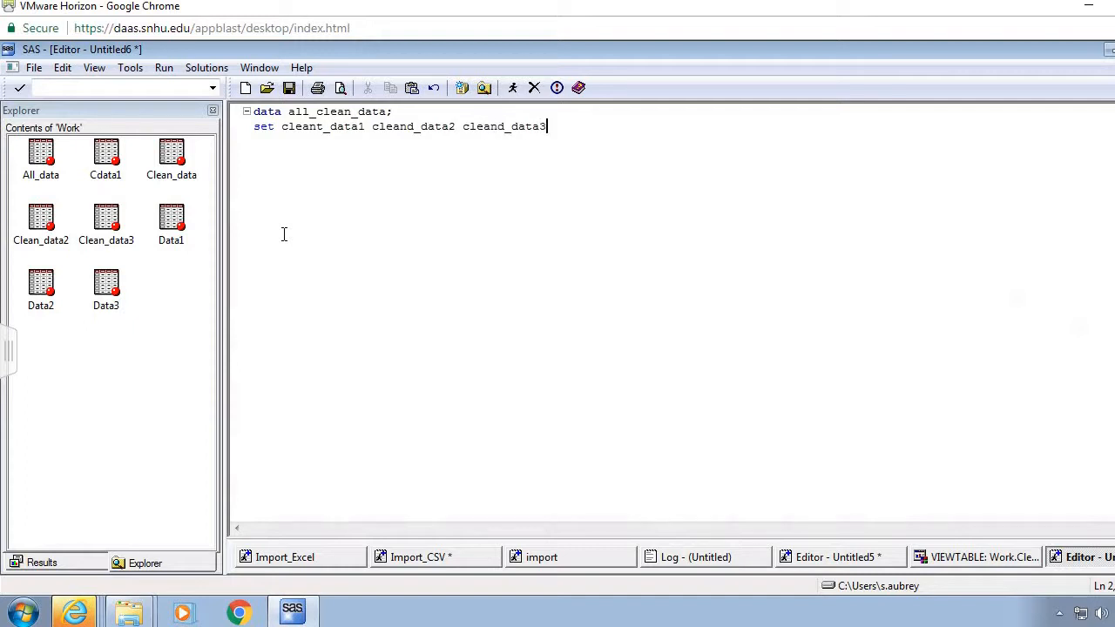
key(Return)
text(run;)
click(513, 88)
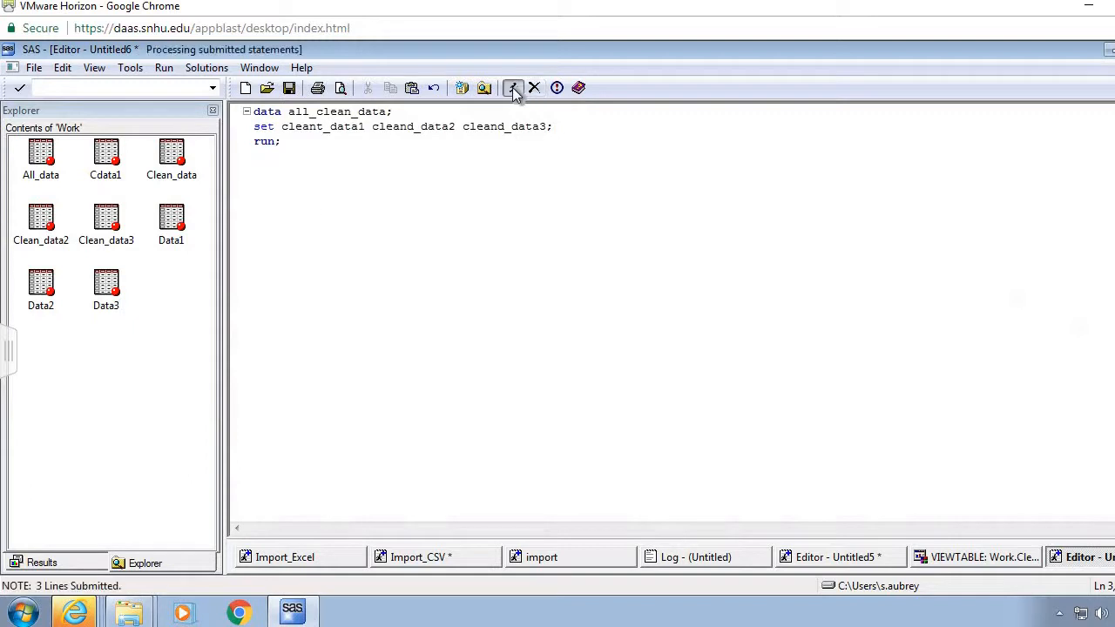
click(730, 562)
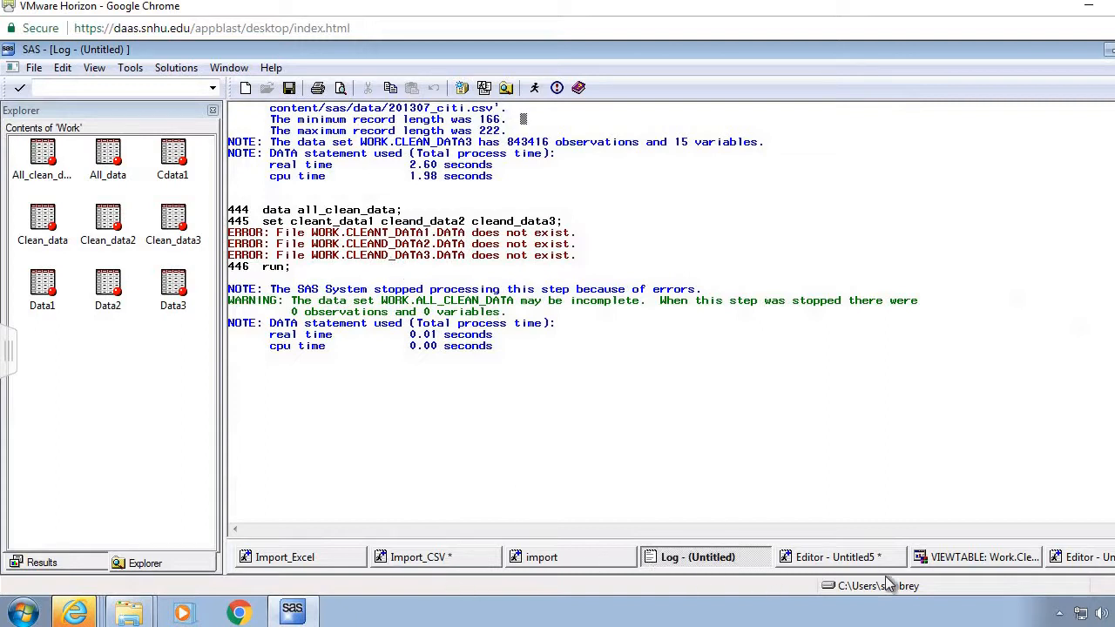
- Correct the set statement's data set names to clean_data1, clean_data2 and clean_data3, rerun the all_clean_data step and check the log
click(837, 556)
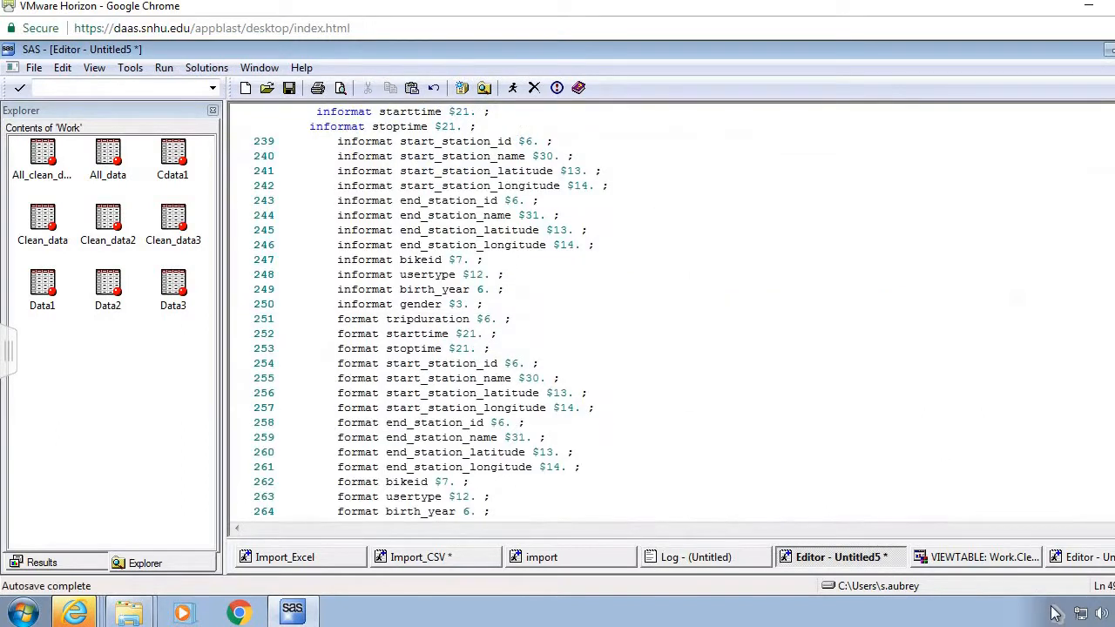
click(1082, 557)
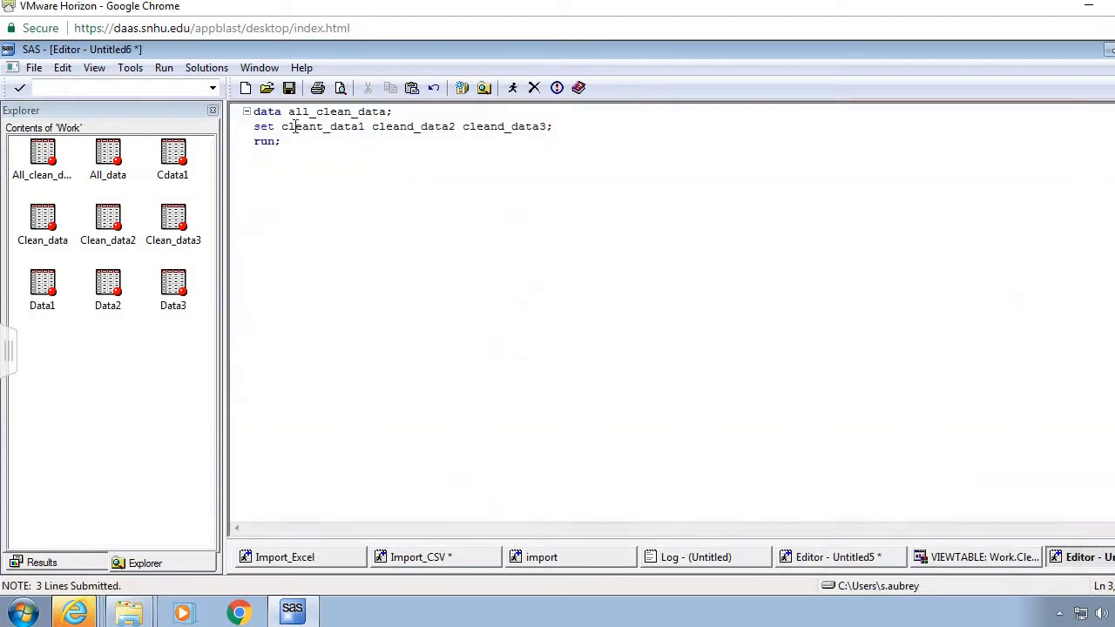
click(324, 126)
key(BackSpace)
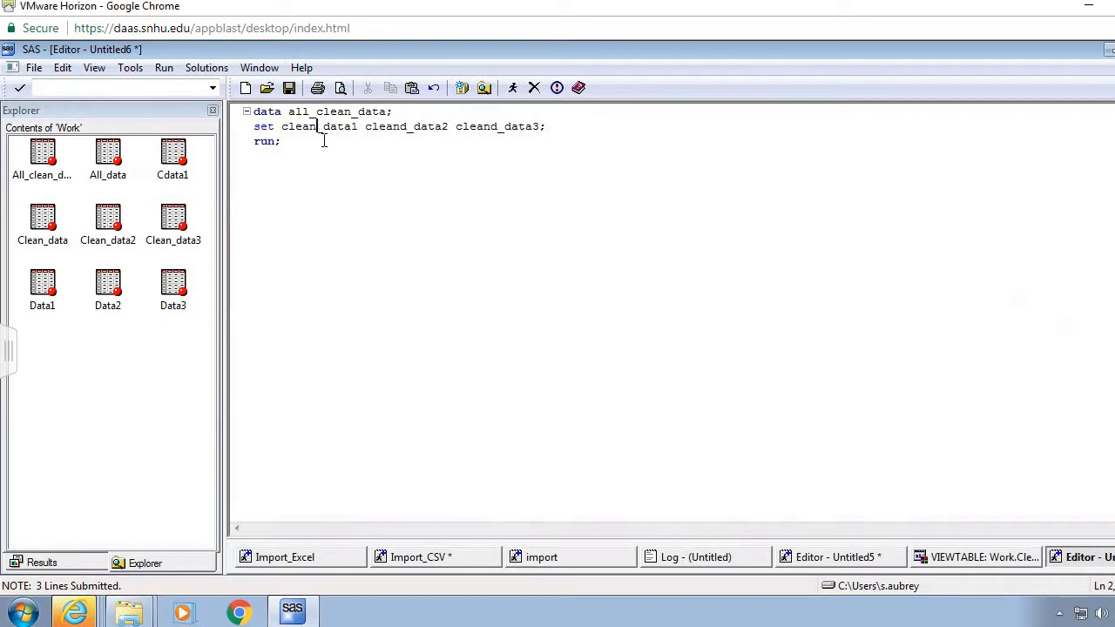
click(408, 128)
key(BackSpace)
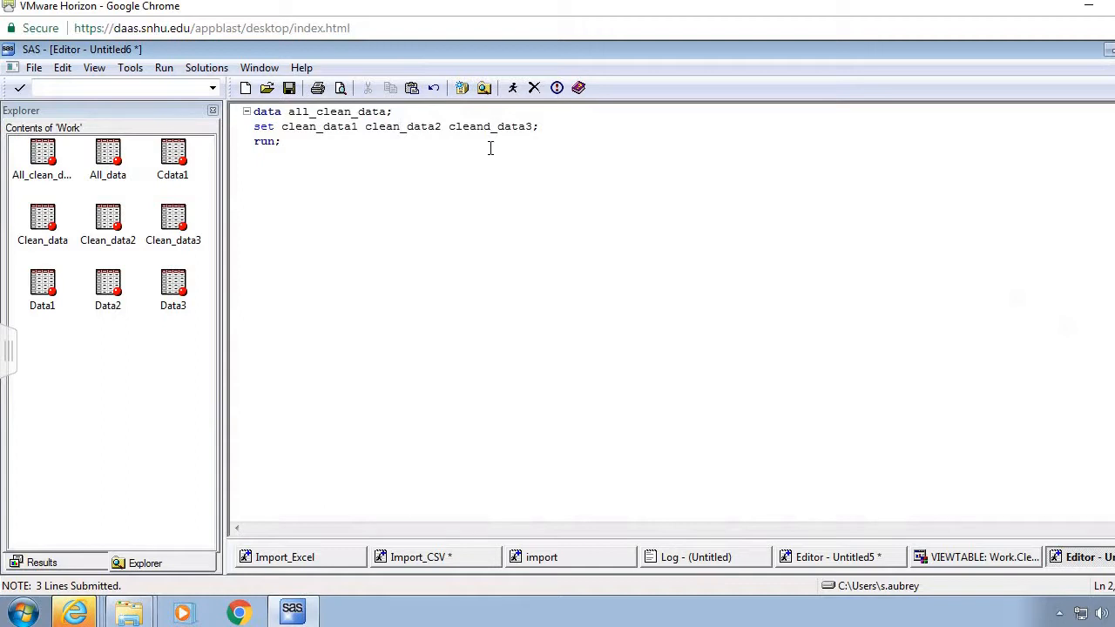
key(BackSpace)
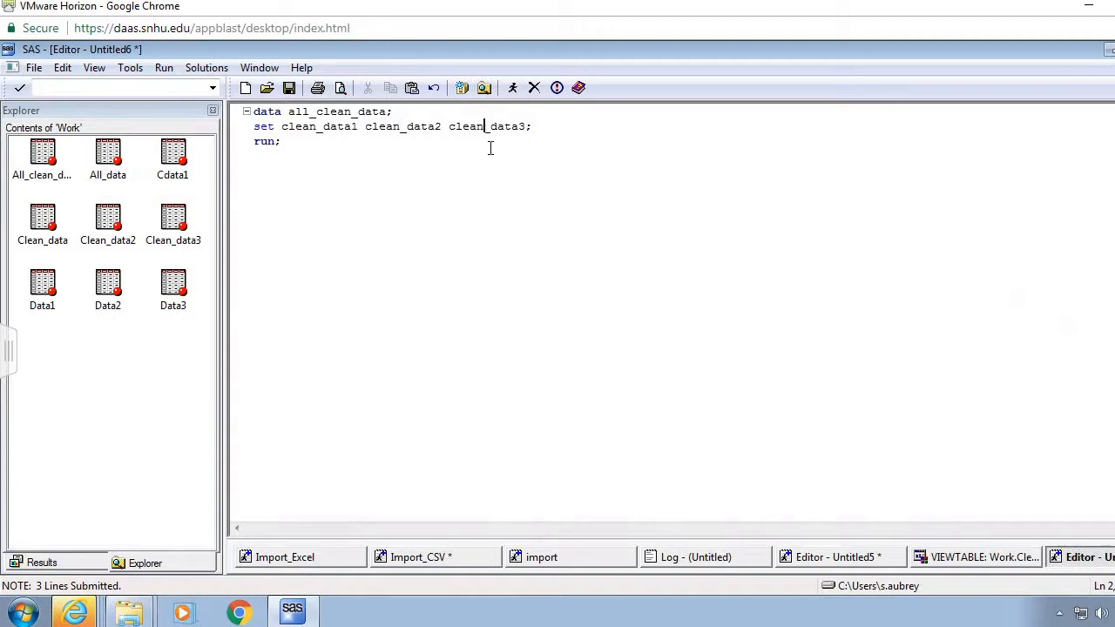
click(515, 91)
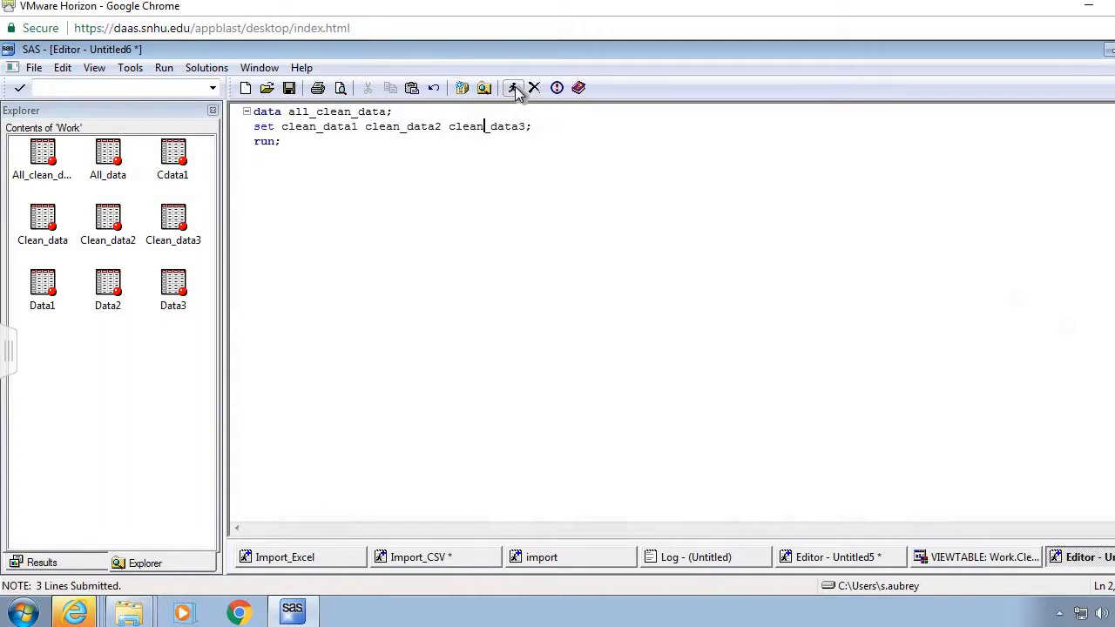
click(730, 558)
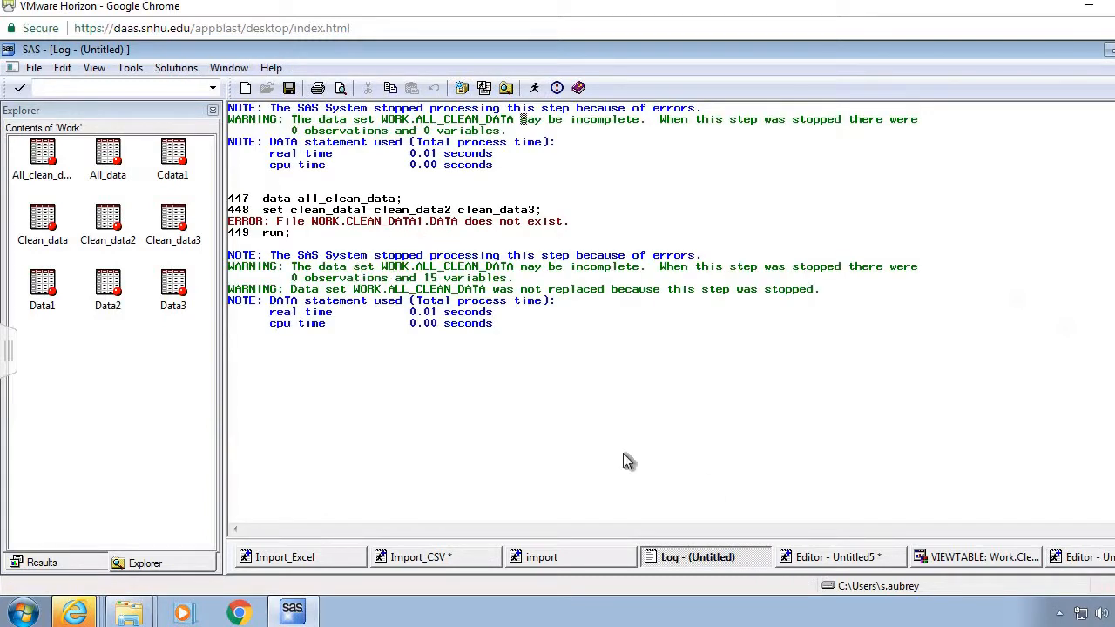
- Change clean_data1 to clean_data in the set statement, rerun the all_clean_data step and check the log
click(1083, 562)
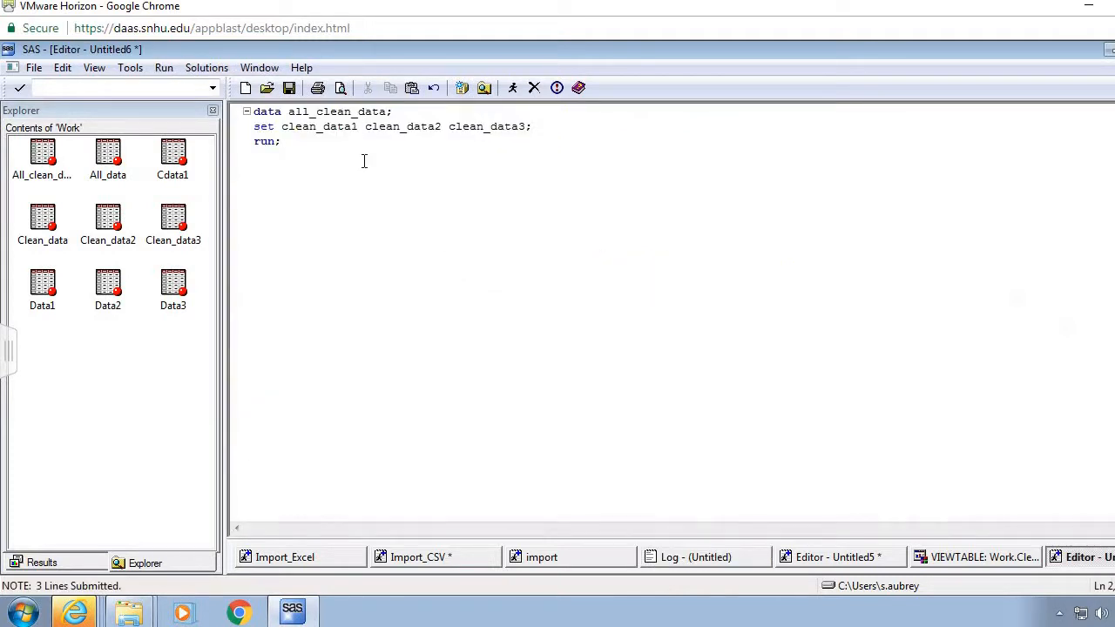
key(BackSpace)
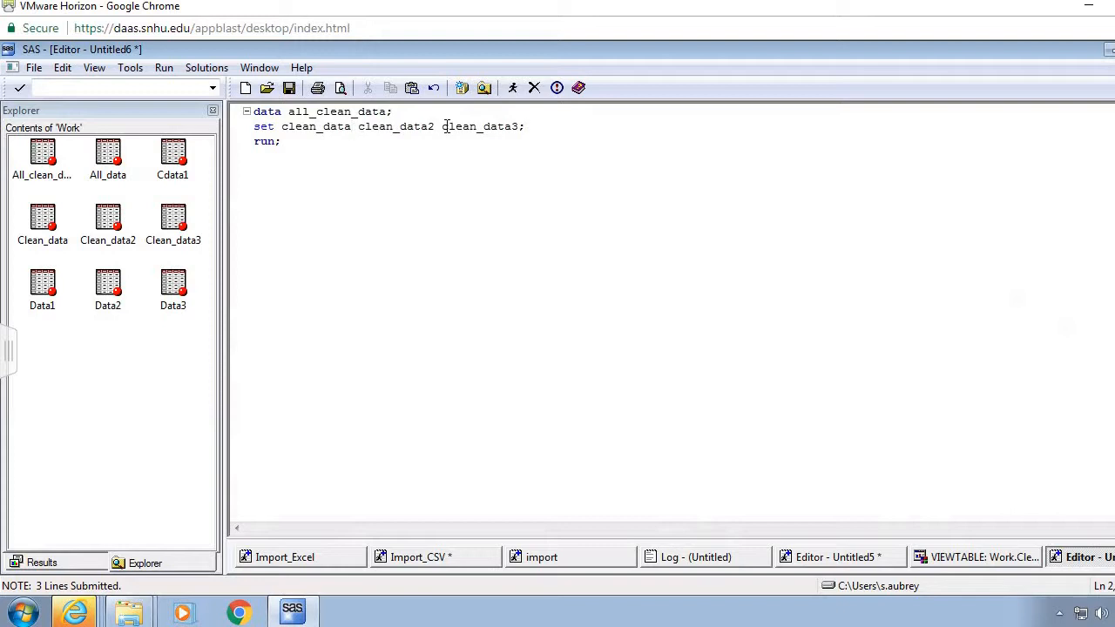
click(512, 87)
click(730, 560)
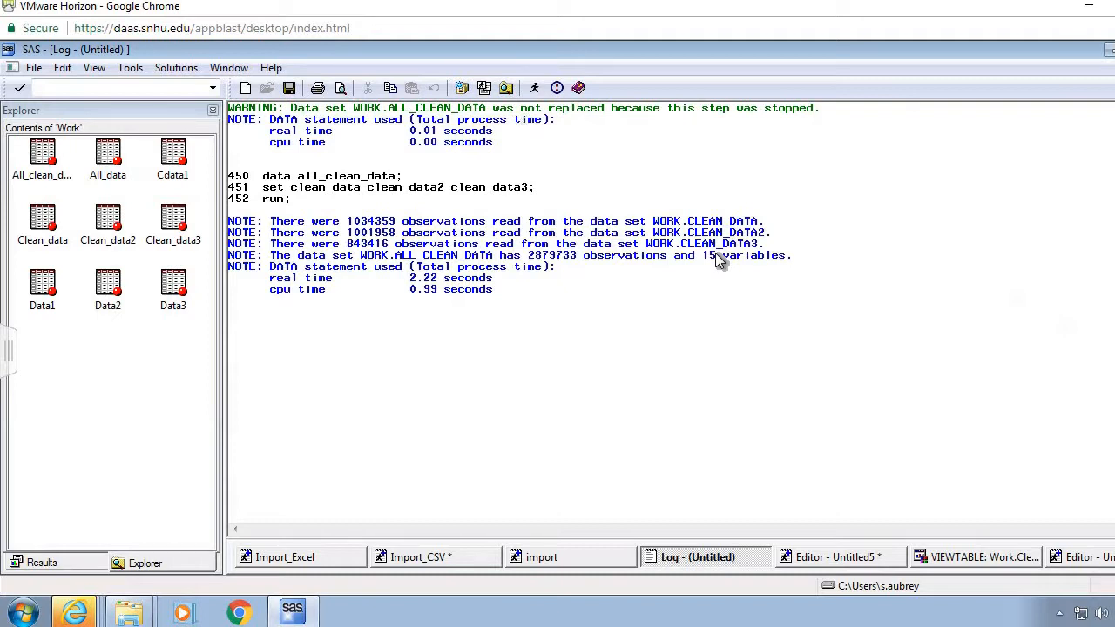
- In the Clean_data table, inspect the starttime column's format, informat and type, and look over the station columns
click(947, 561)
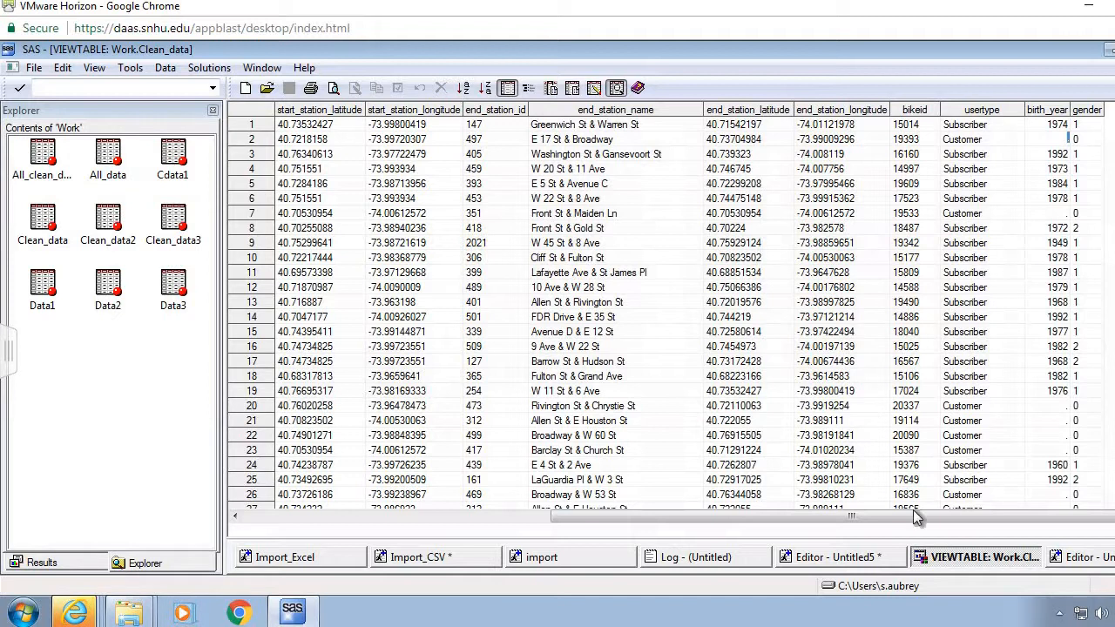
drag(849, 516, 588, 519)
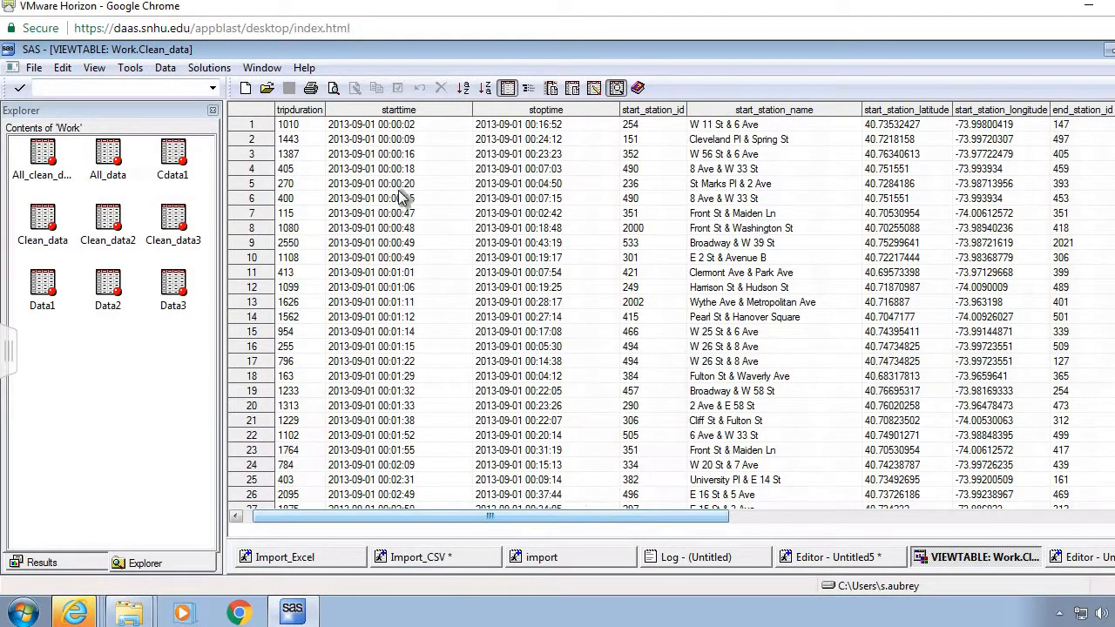
double_click(393, 111)
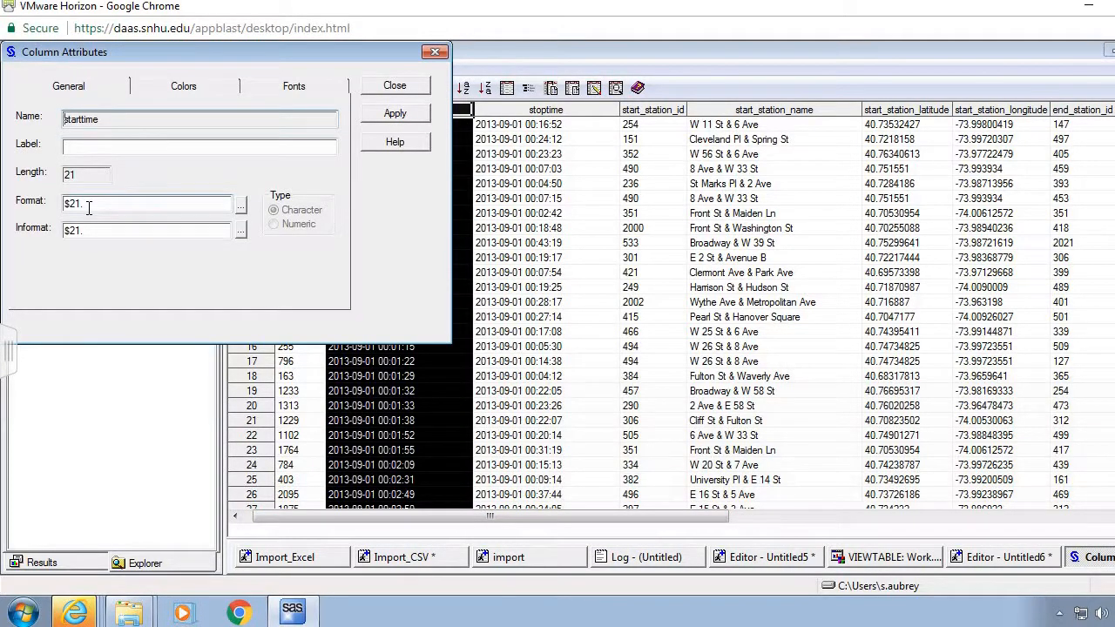
click(395, 85)
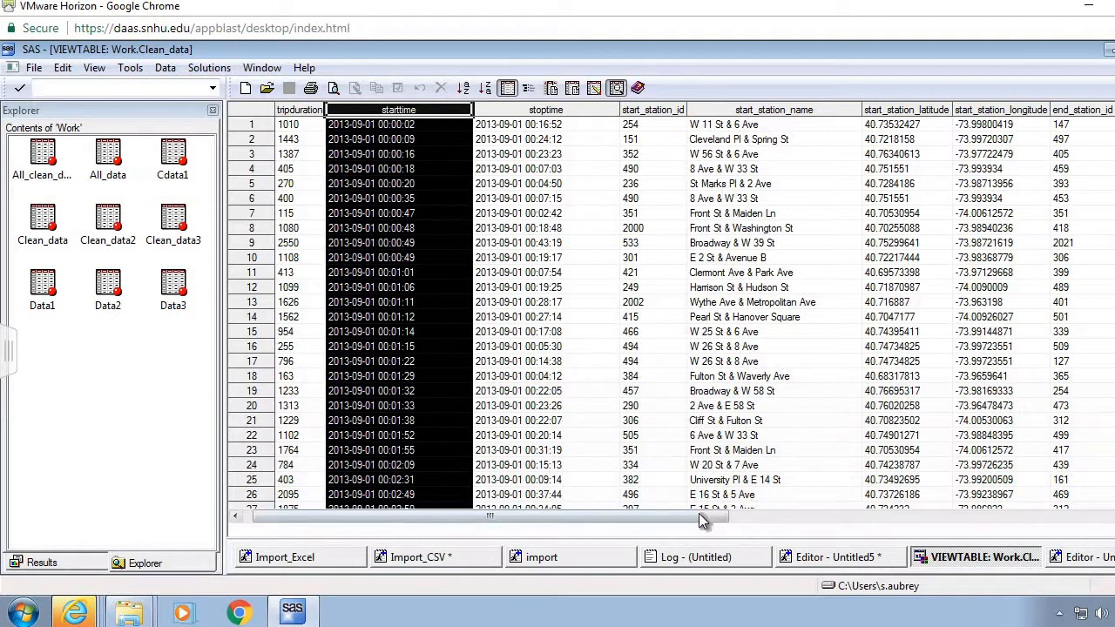
drag(705, 518, 800, 520)
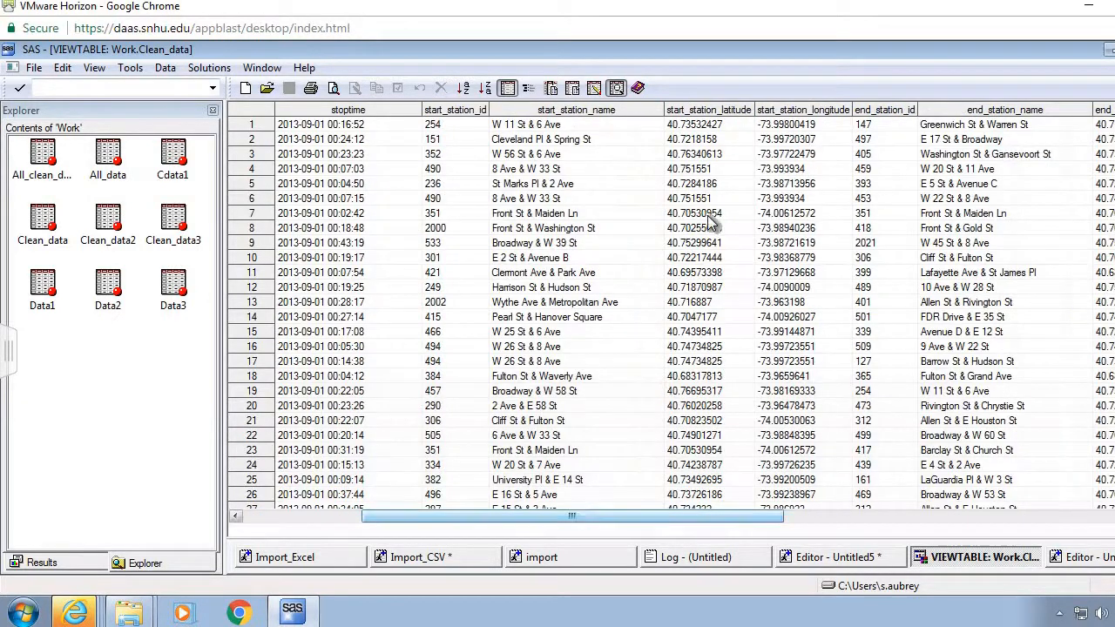